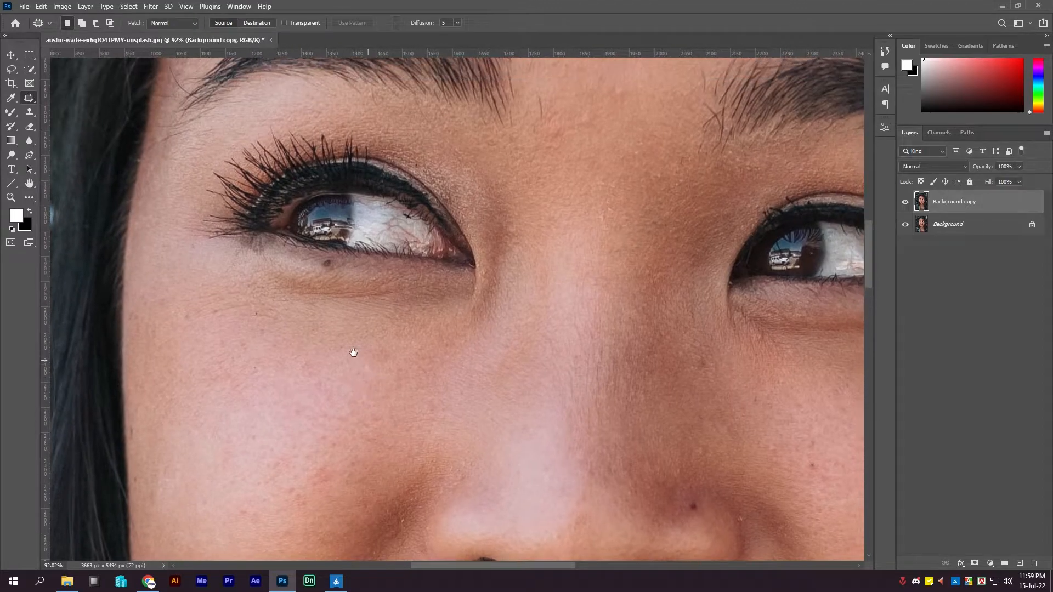
- Patch out the mole beneath the eye on the image's left and the mole on the side of the nose using clean skin
drag(337, 264, 308, 271)
key(ctrl+d)
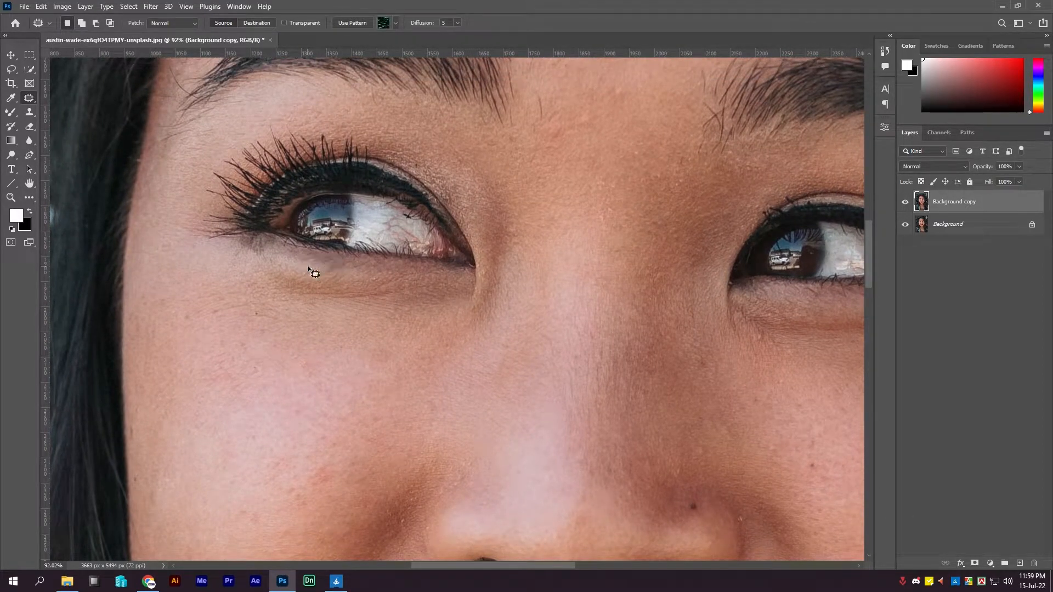
drag(381, 267, 339, 305)
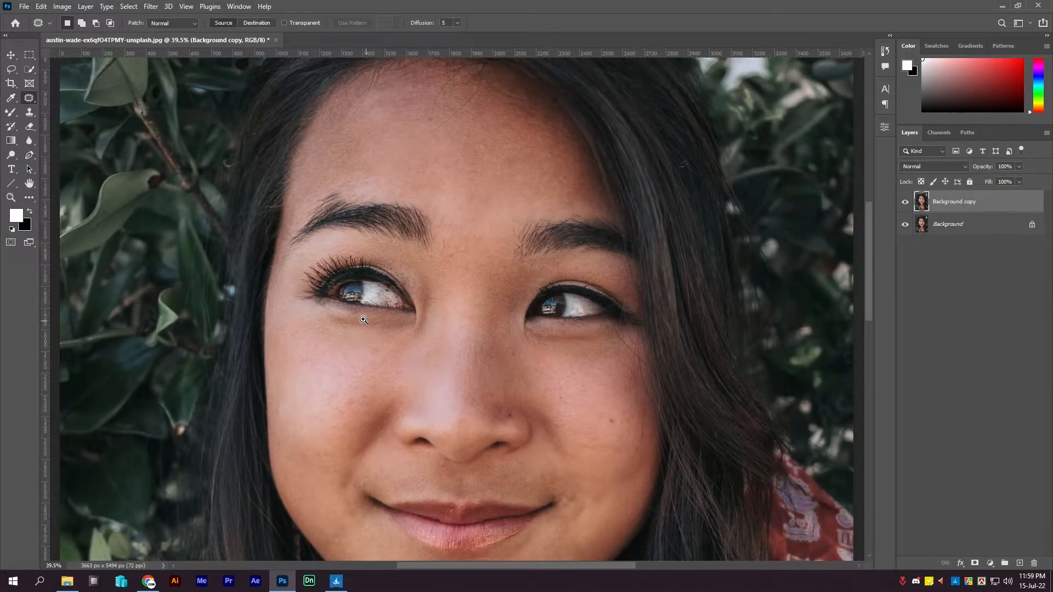
drag(454, 305, 369, 251)
drag(430, 357, 492, 358)
drag(419, 328, 419, 302)
key(ctrl+d)
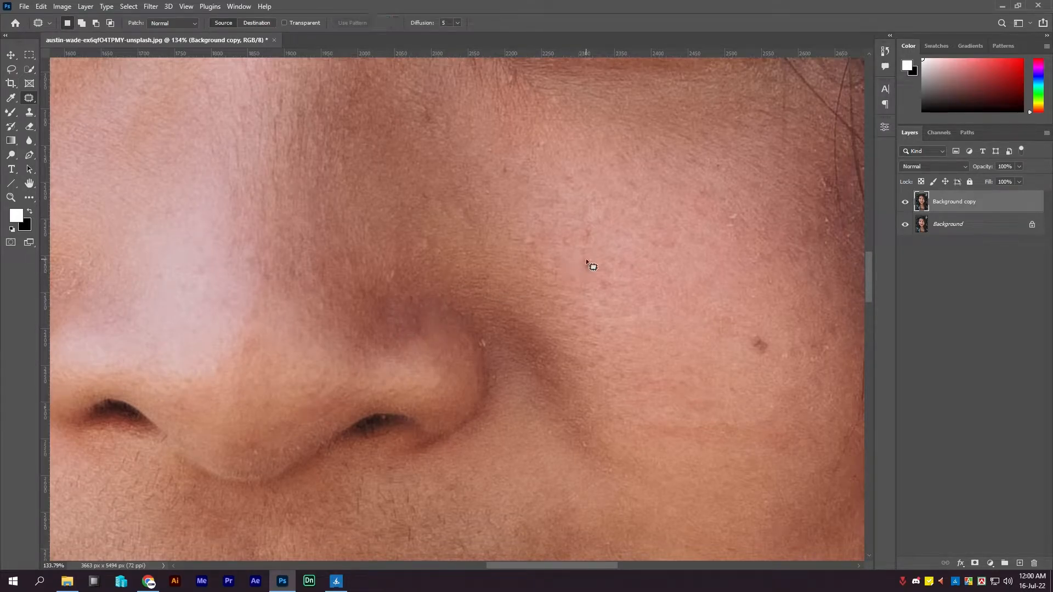
- Patch out the dark mole on the cheek at the image's right with nearby clean skin
drag(640, 279, 502, 252)
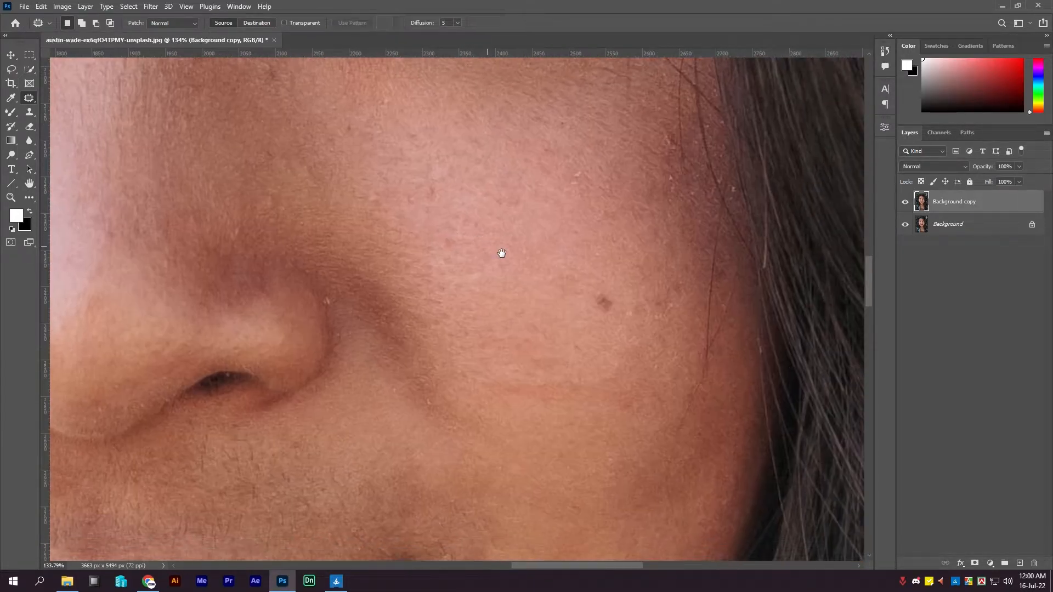
mouse_move(602, 292)
mouse_down()
mouse_move(608, 314)
mouse_move(594, 273)
mouse_move(555, 301)
mouse_up()
key(ctrl+d)
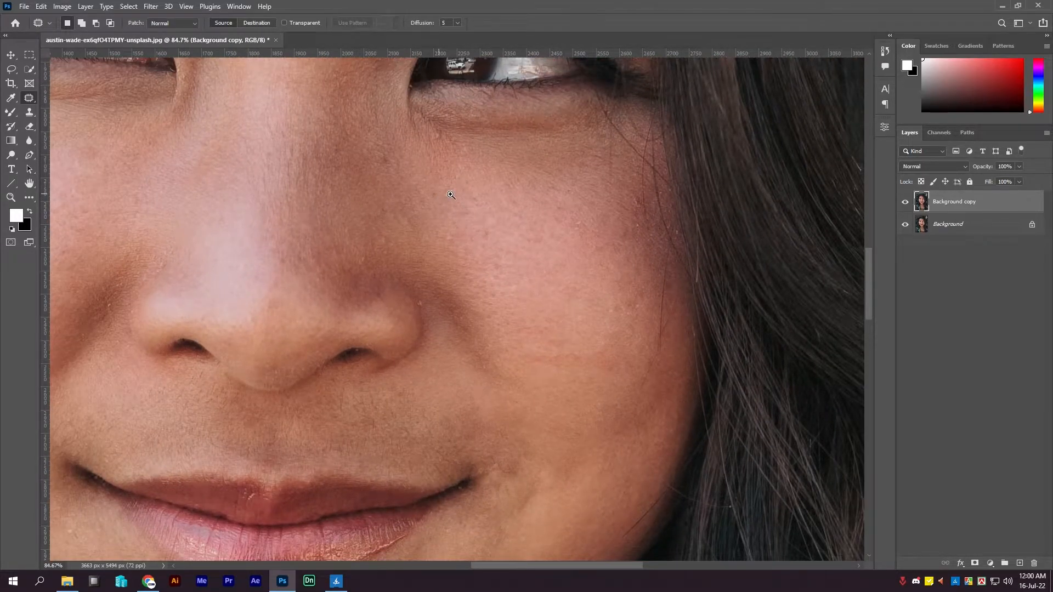
- Patch the small remaining spots on the right cheek and beside the nose
drag(440, 191, 466, 191)
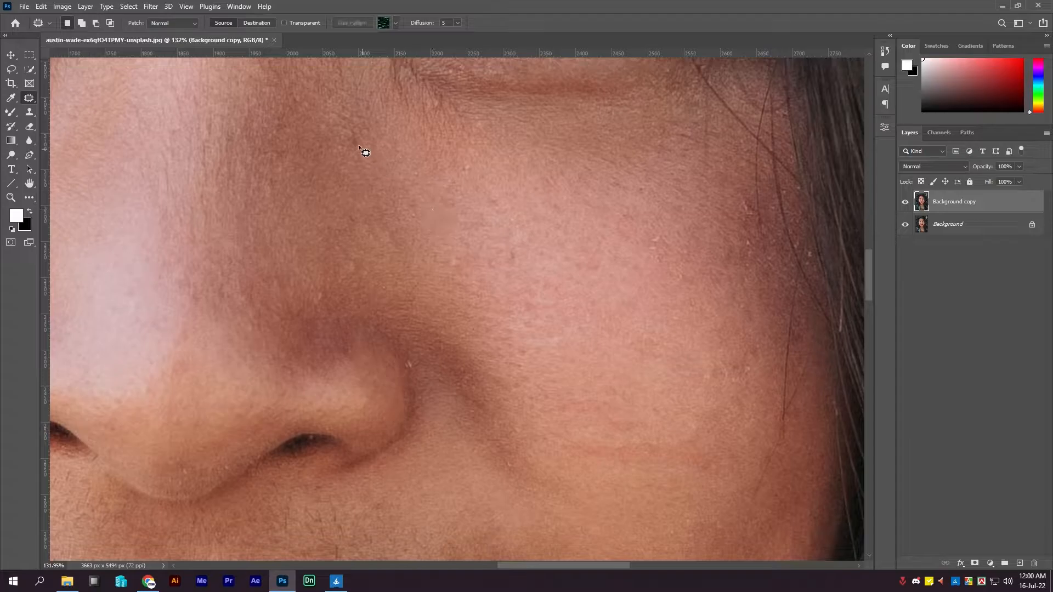
drag(386, 170, 493, 173)
drag(284, 227, 283, 171)
drag(498, 403, 493, 347)
mouse_move(469, 476)
mouse_down()
mouse_move(513, 475)
mouse_move(466, 460)
mouse_up()
key(ctrl+d)
- Patch the small blemishes on the chin and along the jawline below the lips
mouse_move(455, 459)
mouse_down()
mouse_move(459, 371)
mouse_move(417, 368)
mouse_up()
drag(524, 336, 560, 337)
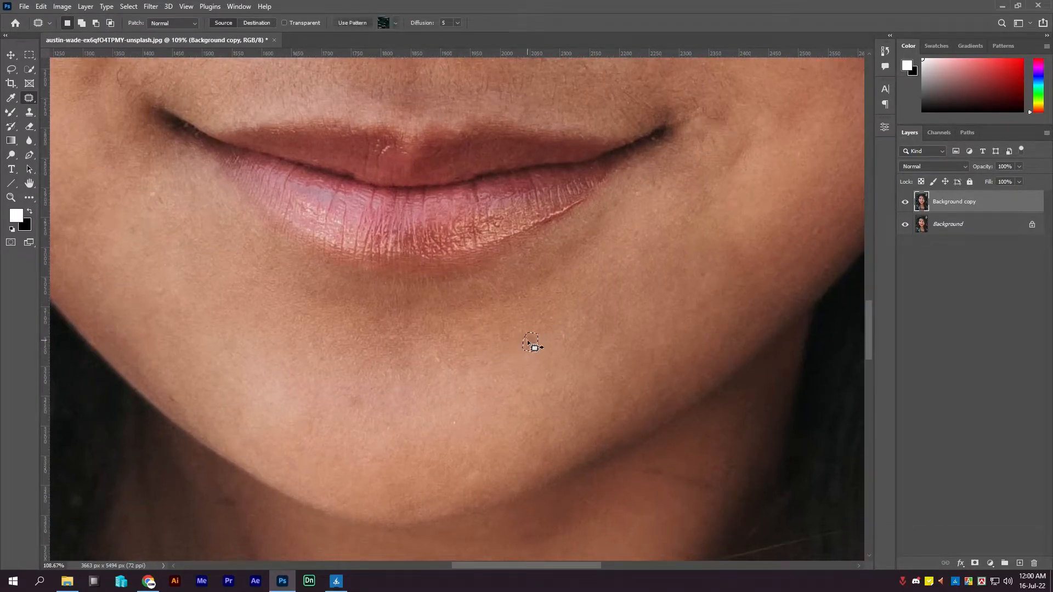
drag(348, 394, 359, 419)
key(ctrl+d)
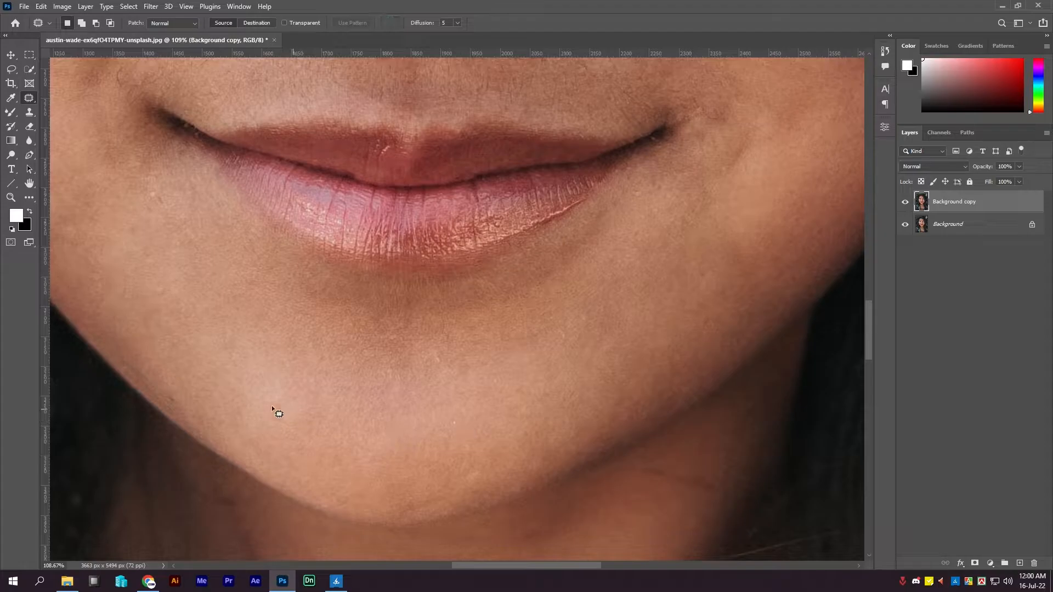
drag(188, 387, 163, 230)
drag(163, 231, 282, 330)
drag(242, 256, 267, 254)
drag(223, 158, 143, 159)
- Patch the small blemishes on the neck and upper chest between the necklace chains
mouse_move(352, 444)
mouse_down()
mouse_move(352, 321)
mouse_move(394, 349)
mouse_move(364, 343)
mouse_move(334, 233)
mouse_up()
key(ctrl+d)
drag(239, 299, 255, 295)
key(ctrl+d)
drag(324, 238, 344, 239)
mouse_move(335, 238)
mouse_down()
mouse_move(366, 268)
mouse_move(360, 290)
mouse_move(411, 296)
mouse_move(387, 276)
mouse_up()
key(ctrl+d)
drag(382, 274, 399, 280)
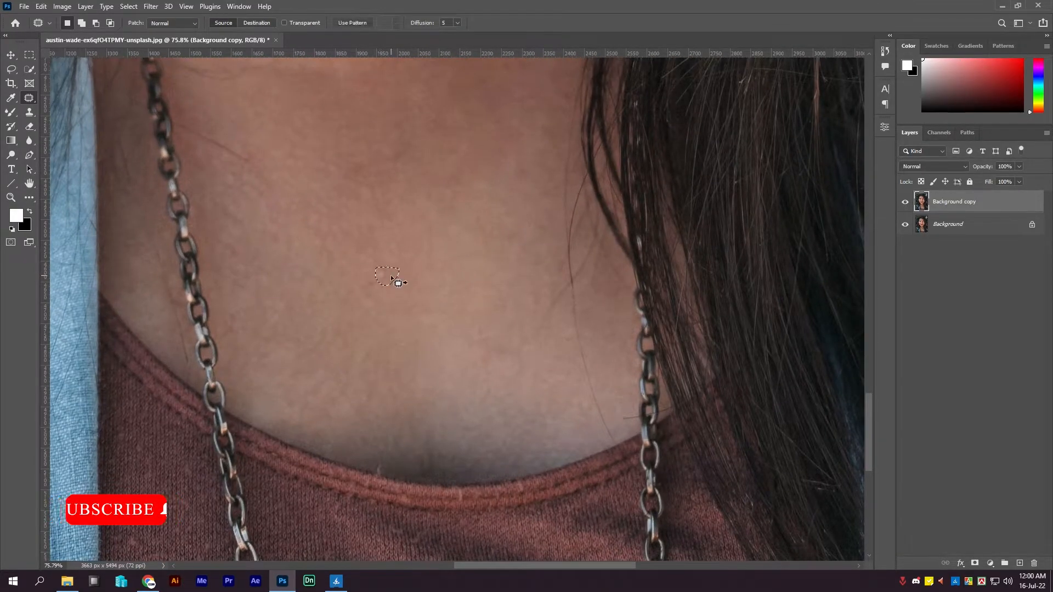
key(ctrl+d)
- Return to the face and patch the small spot between the nose and the right cheek
drag(397, 240, 379, 340)
drag(370, 300, 314, 266)
drag(377, 237, 374, 367)
drag(371, 165, 376, 298)
drag(378, 246, 383, 339)
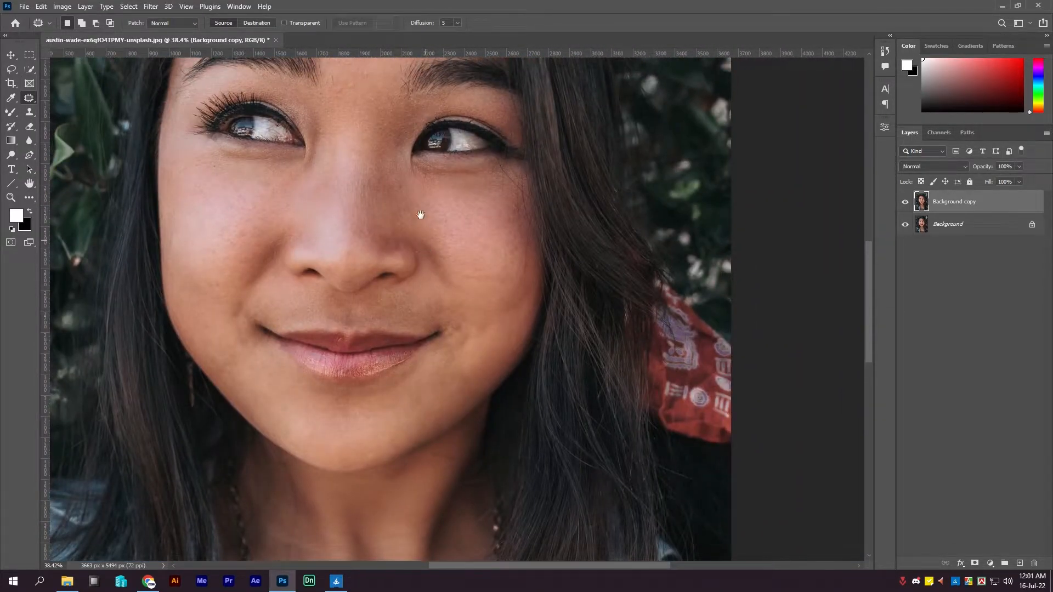
drag(399, 179, 468, 183)
drag(404, 187, 397, 186)
key(ctrl+d)
- Patch two more small skin blemishes on the face with nearby clean texture
drag(439, 223, 412, 223)
drag(411, 223, 314, 228)
mouse_move(429, 258)
mouse_down()
mouse_move(481, 258)
mouse_move(542, 235)
mouse_up()
drag(534, 231, 512, 246)
key(ctrl+d)
mouse_move(305, 281)
mouse_down()
mouse_move(291, 273)
mouse_move(239, 290)
mouse_up()
key(ctrl+d)
- Patch the faint spot beside the nose, below the inner corner of the eye on the image's right
mouse_move(240, 292)
mouse_down()
mouse_move(274, 224)
mouse_move(366, 270)
mouse_move(406, 277)
mouse_up()
mouse_move(412, 215)
mouse_down()
mouse_move(413, 226)
mouse_move(412, 216)
mouse_up()
drag(418, 224, 393, 243)
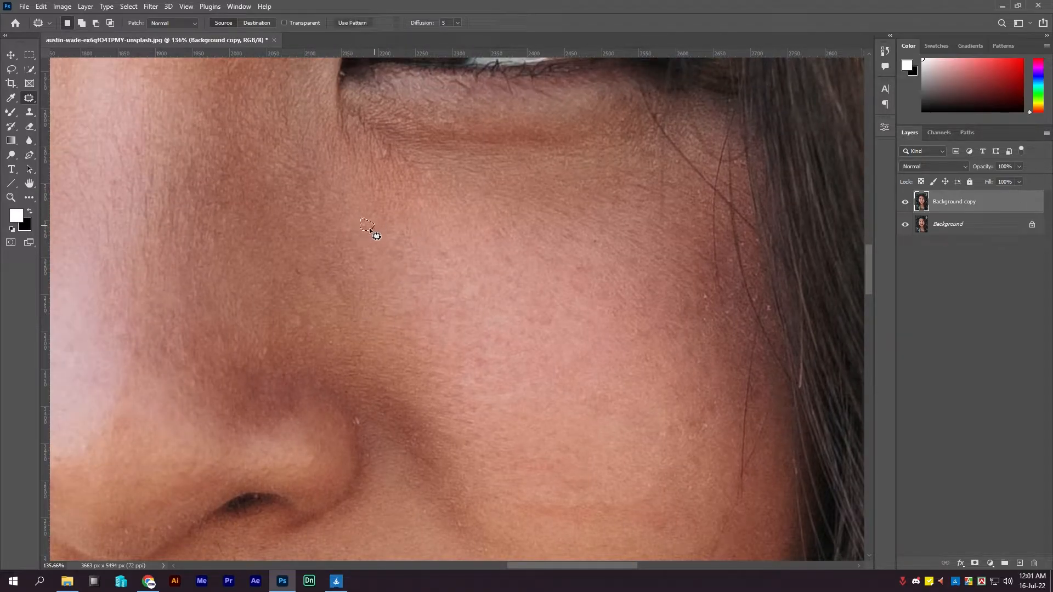
scroll(338, 219, down, 5)
scroll(482, 345, up, 5)
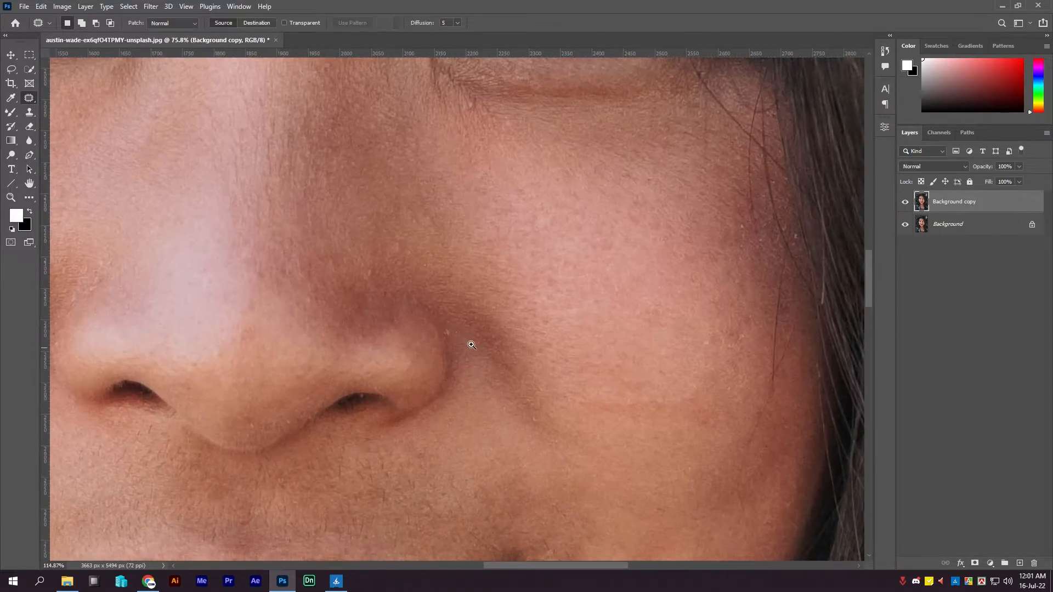
scroll(468, 329, down, 4)
scroll(387, 287, up, 4)
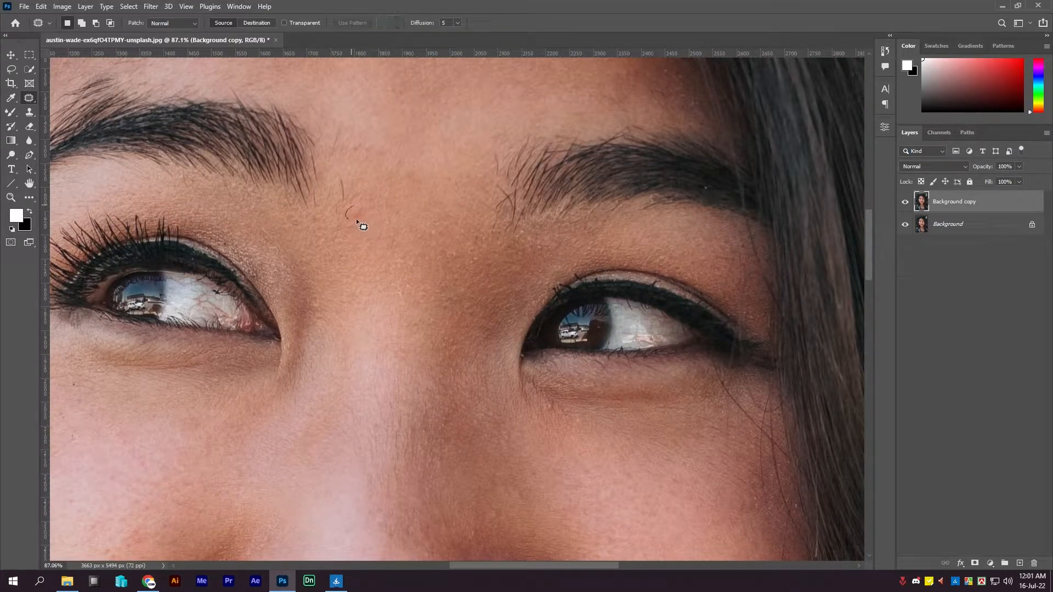
- Patch the small mark on the upper forehead near the stray hairs
drag(389, 143, 417, 400)
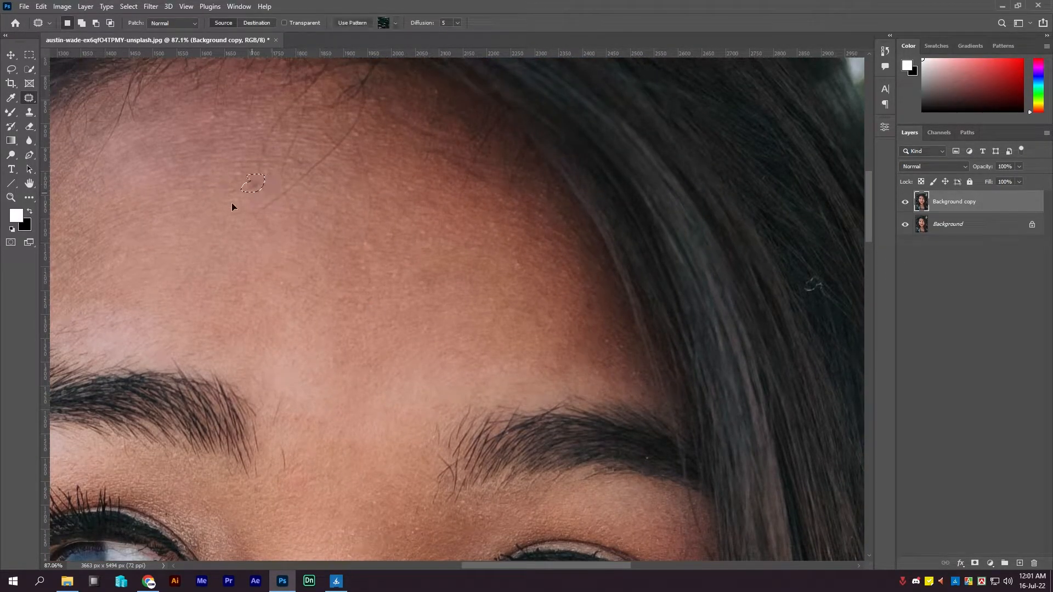
scroll(422, 228, down, 5)
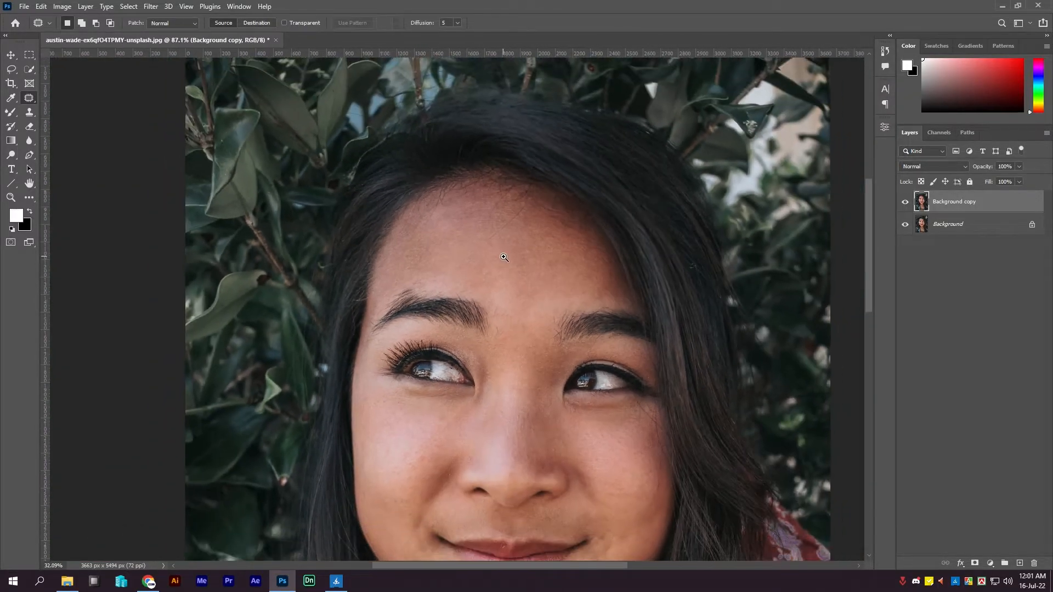
- Patch the dark marks in the white of the left eye near the upper lash line, and review the whole portrait
scroll(400, 258, up, 8)
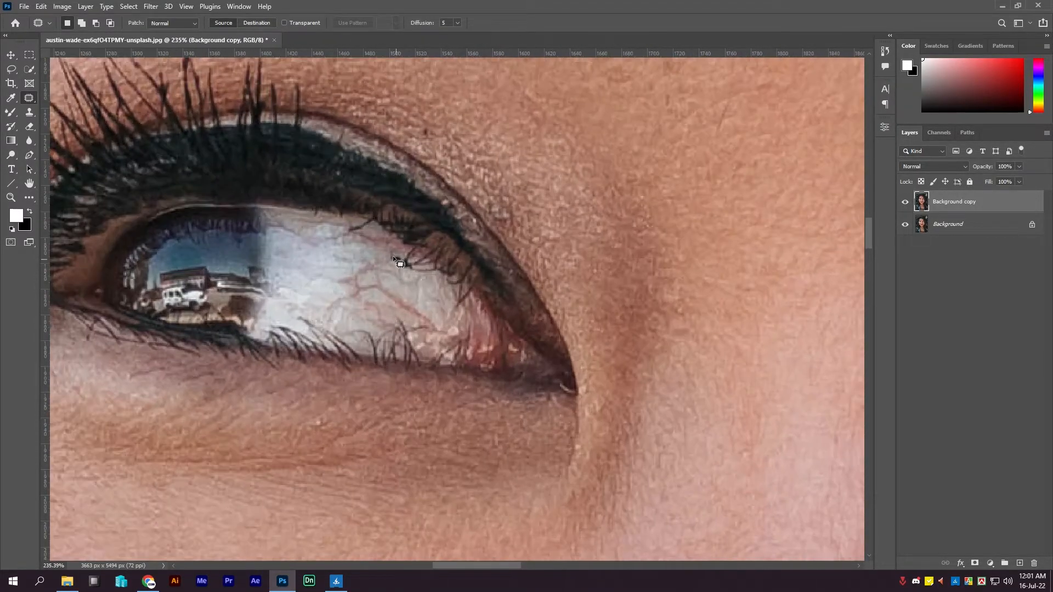
drag(402, 257, 388, 254)
drag(400, 262, 406, 269)
key(ctrl+d)
drag(449, 284, 407, 311)
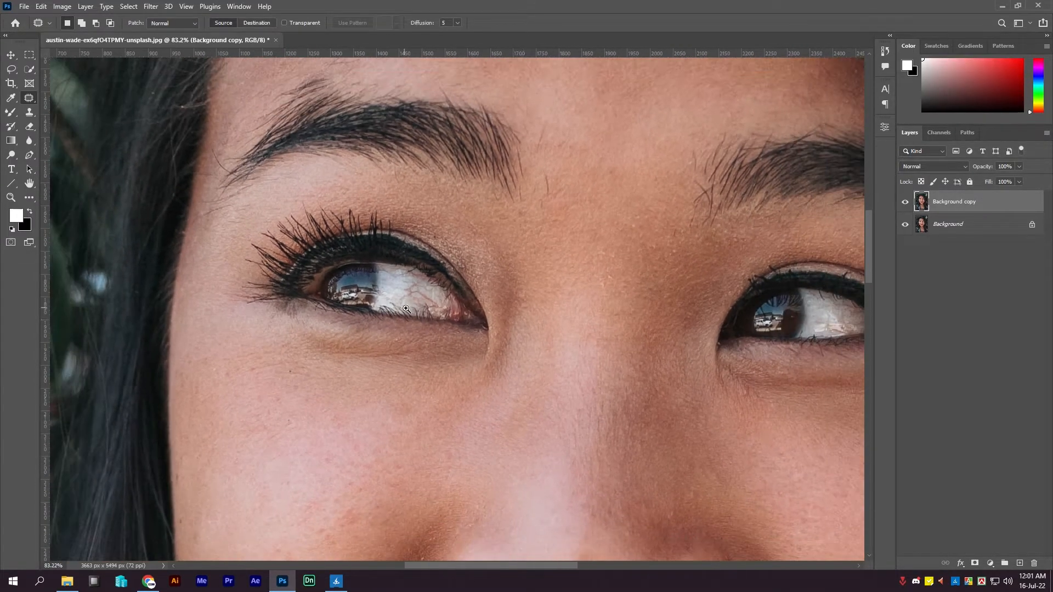
drag(526, 315, 430, 320)
drag(789, 114, 536, 216)
alt+click(536, 216)
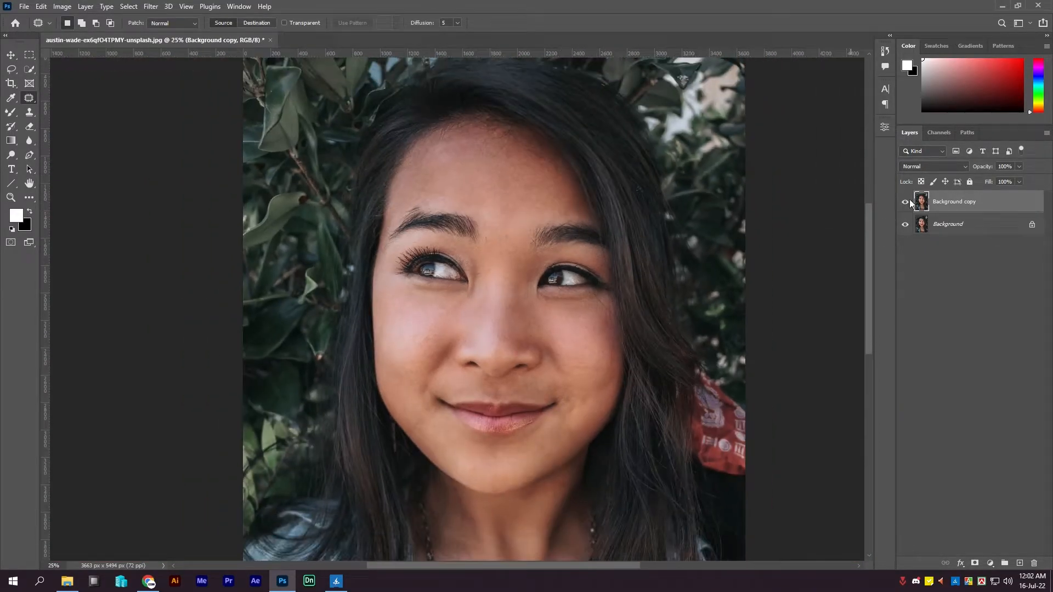
- Duplicate the patched layer and apply the Retouch4me Heal filter to the copy after checking the face at 150% zoom
drag(938, 203, 1019, 563)
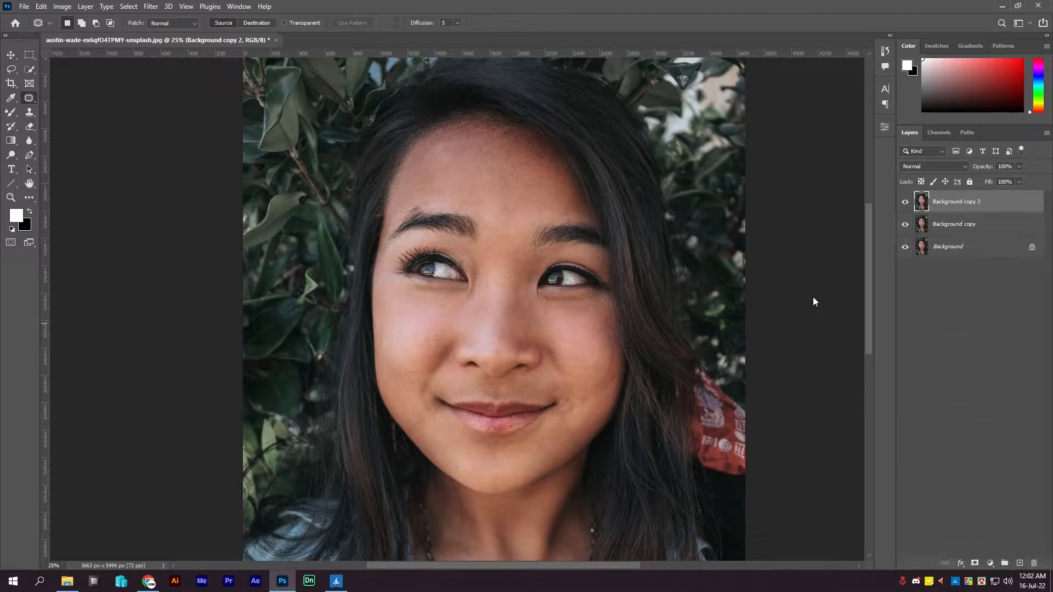
click(151, 6)
mouse_move(187, 256)
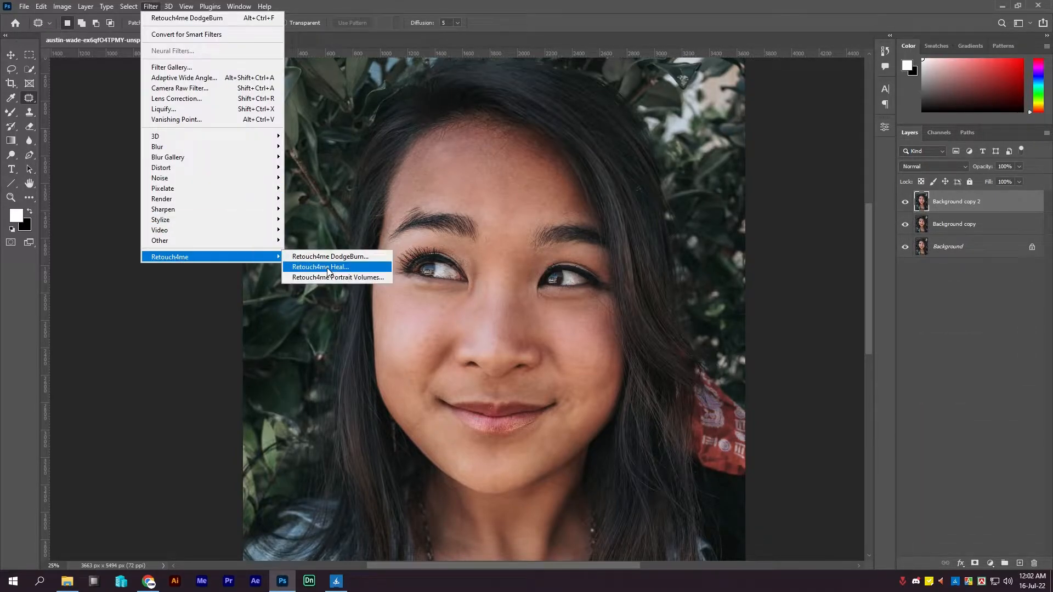
click(327, 268)
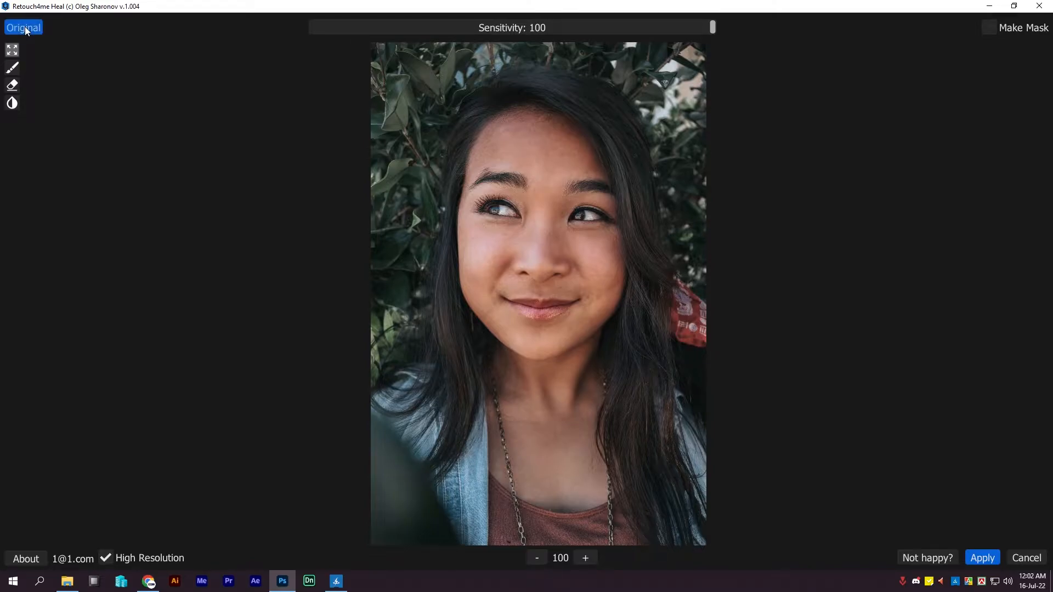
click(585, 556)
drag(539, 310, 528, 463)
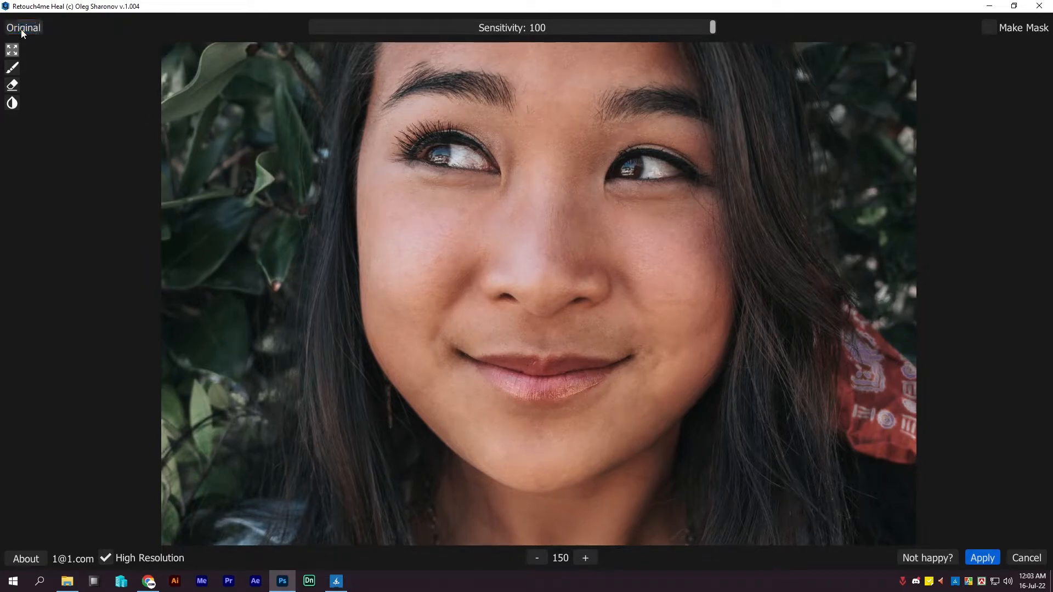
click(974, 556)
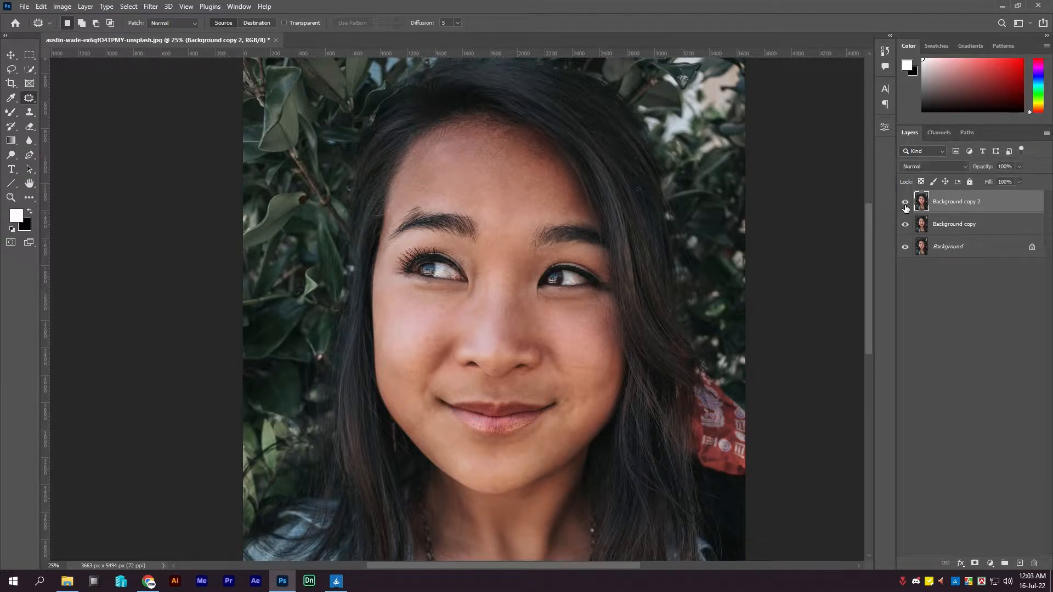
- Duplicate the healed layer and open the Retouch4me Portrait Volumes filter on the copy
drag(977, 208, 1019, 563)
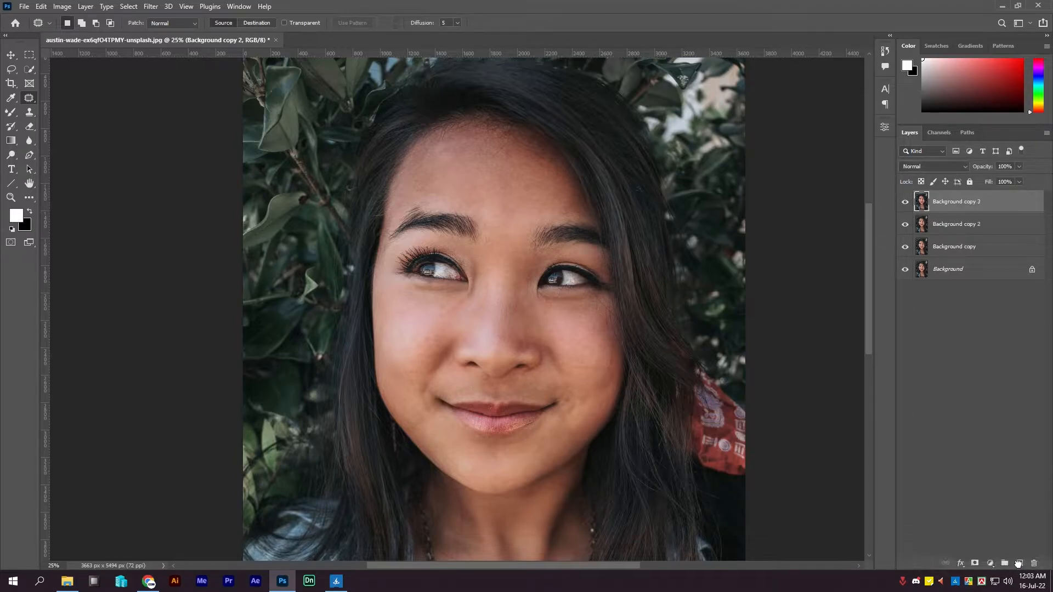
click(151, 7)
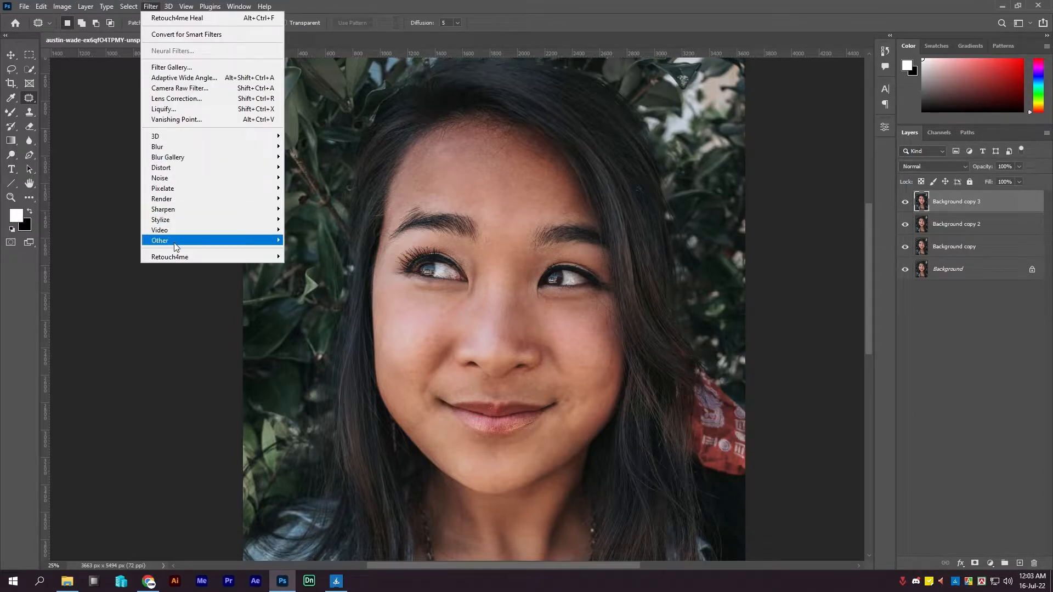
mouse_move(204, 260)
click(334, 267)
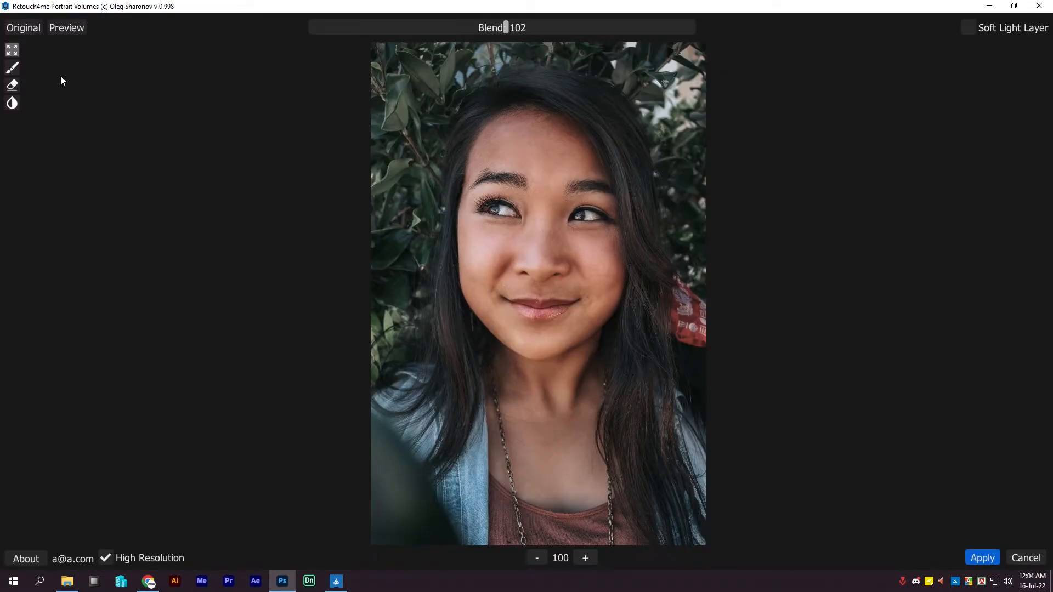
- Compare Portrait Volumes with the original, adjust its Blend strength, apply it, and toggle the layer's visibility to compare the result
click(16, 31)
click(15, 31)
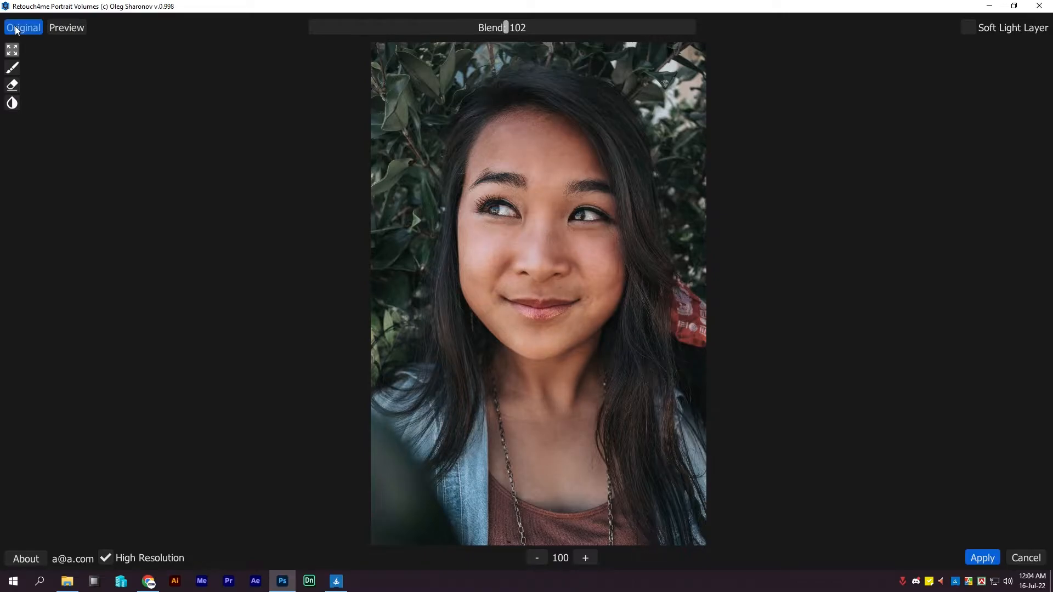
click(15, 31)
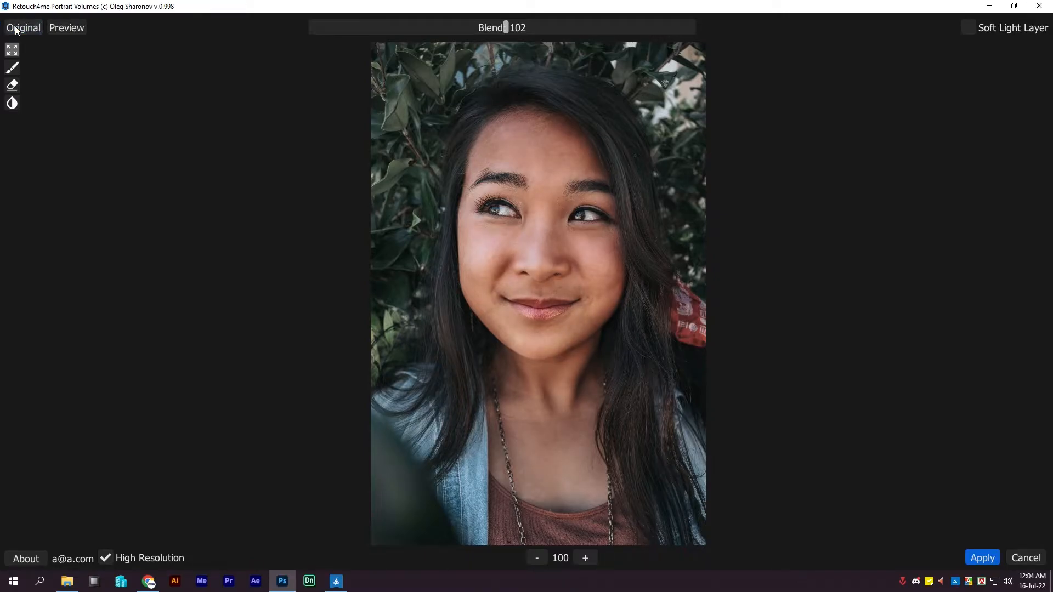
drag(506, 26, 485, 28)
click(528, 25)
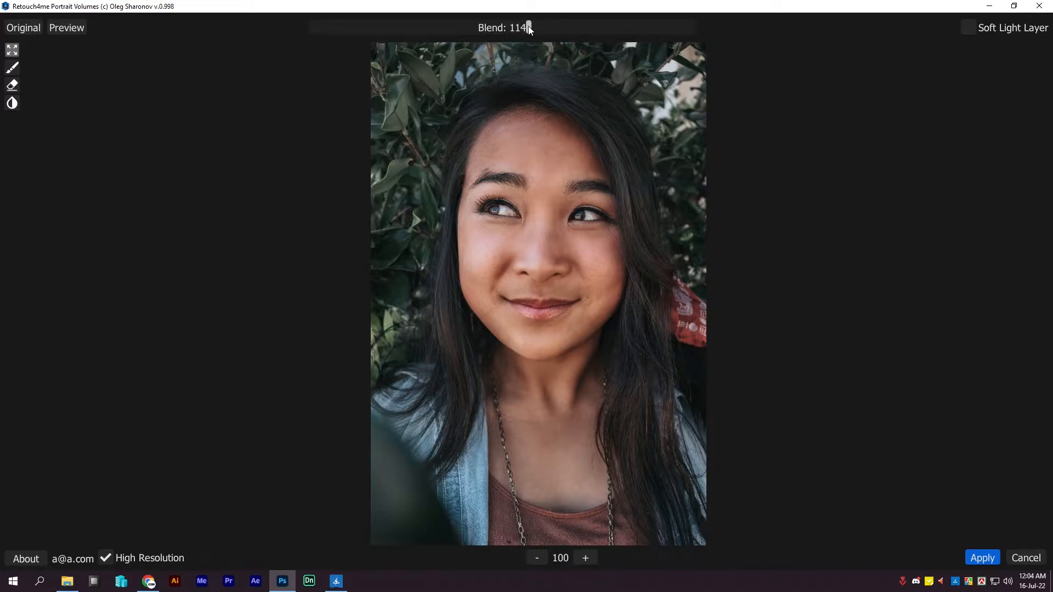
click(593, 26)
click(515, 26)
click(502, 30)
click(973, 556)
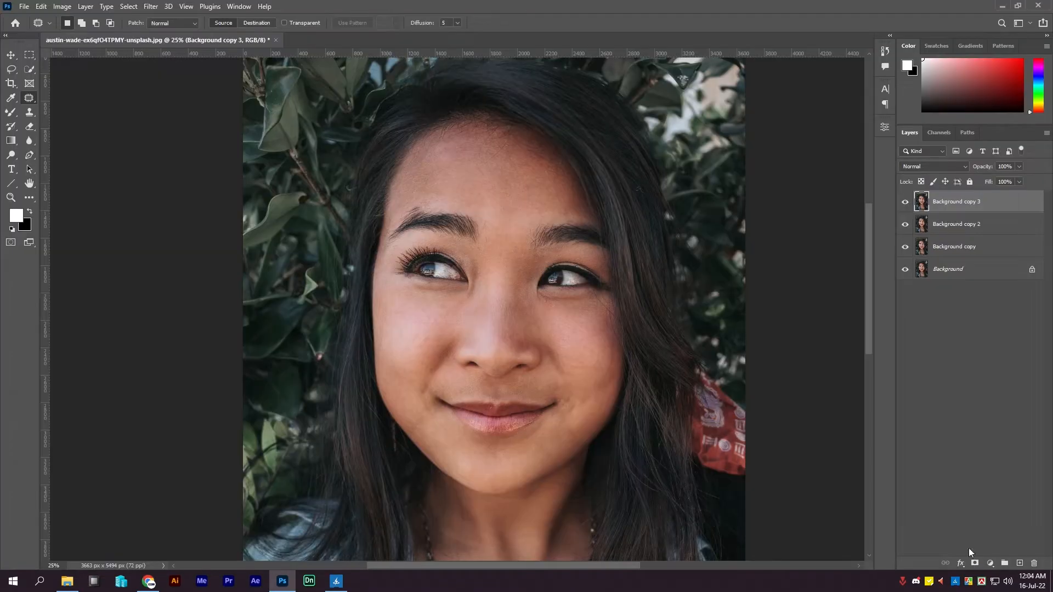
click(905, 203)
click(905, 203)
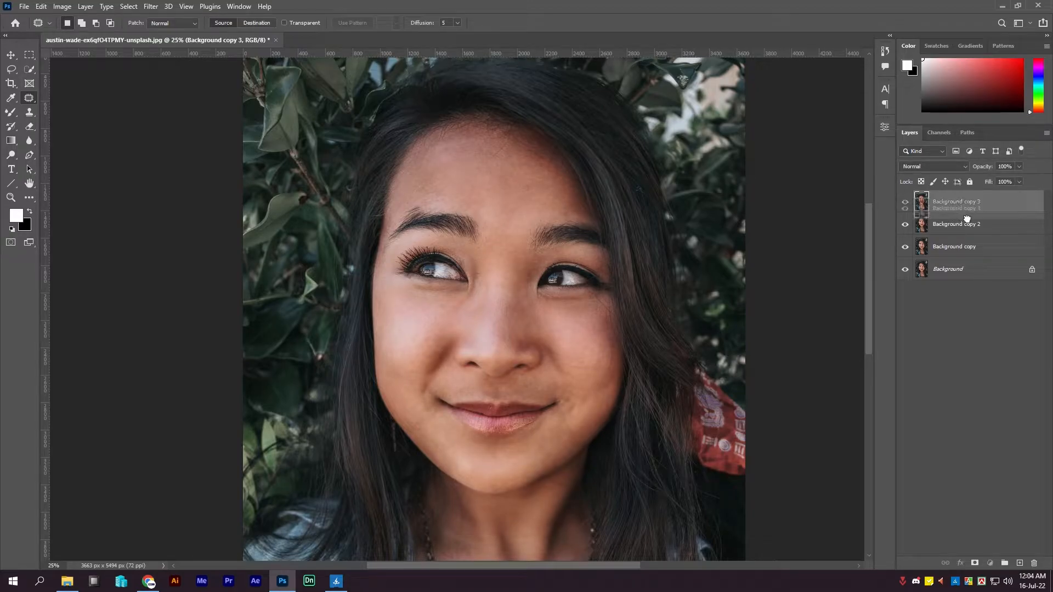
- Duplicate the Portrait Volumes layer and open the Retouch4me DodgeBurn filter on the copy
drag(1021, 561, 1021, 561)
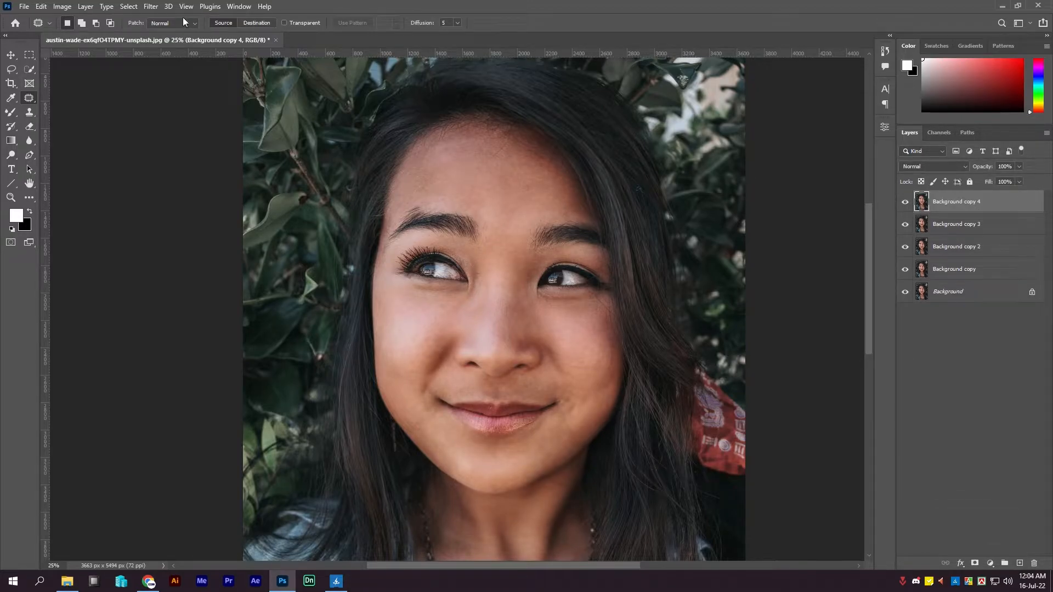
click(150, 7)
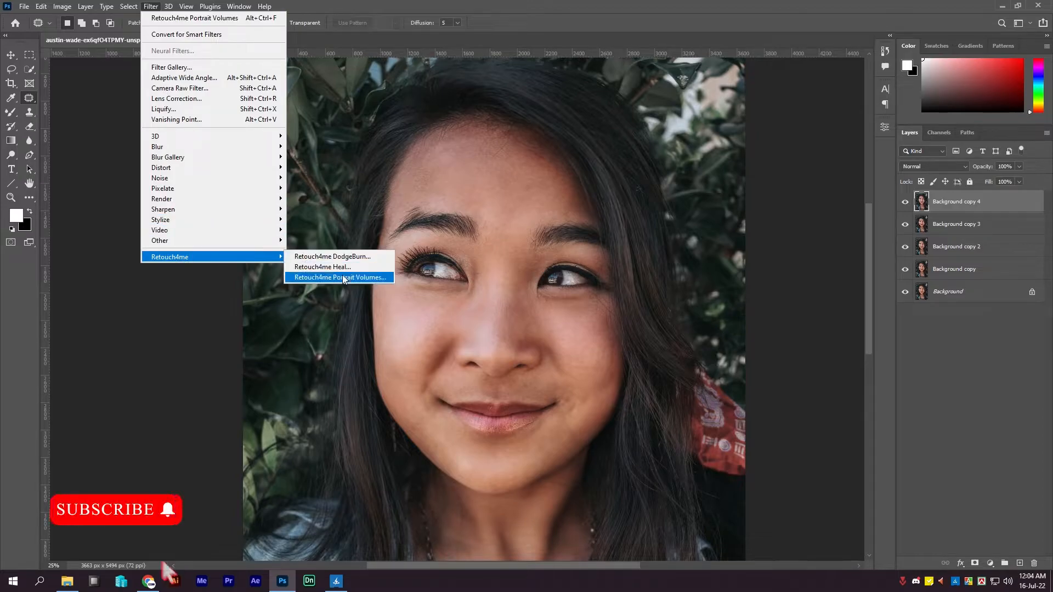
click(348, 256)
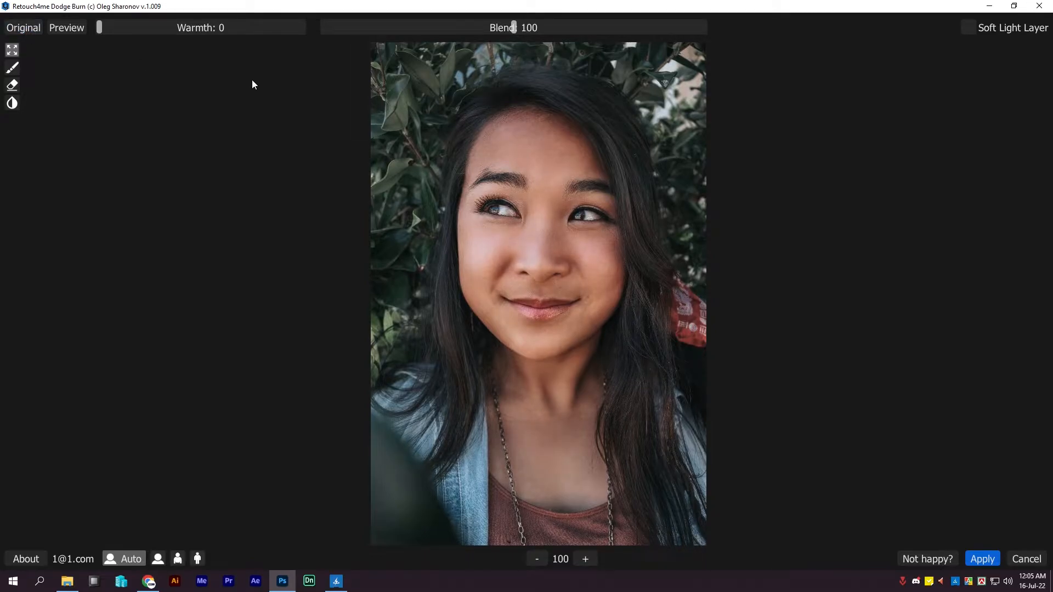
- Preview the DodgeBurn correction map, set Warmth to 11, adjust the Blend strength, and apply the filter
click(80, 32)
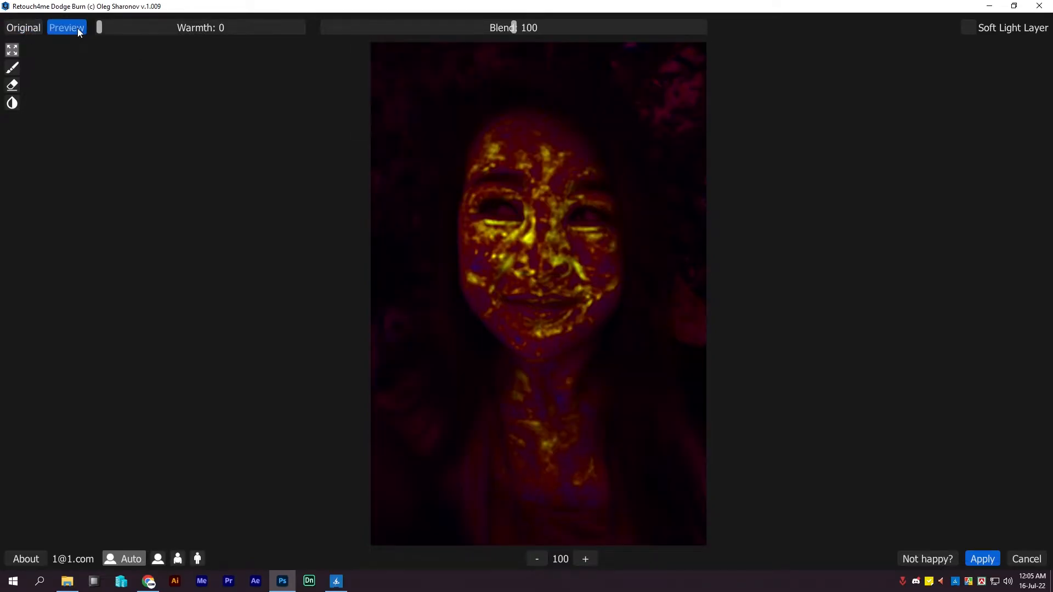
click(150, 27)
drag(149, 26, 47, 44)
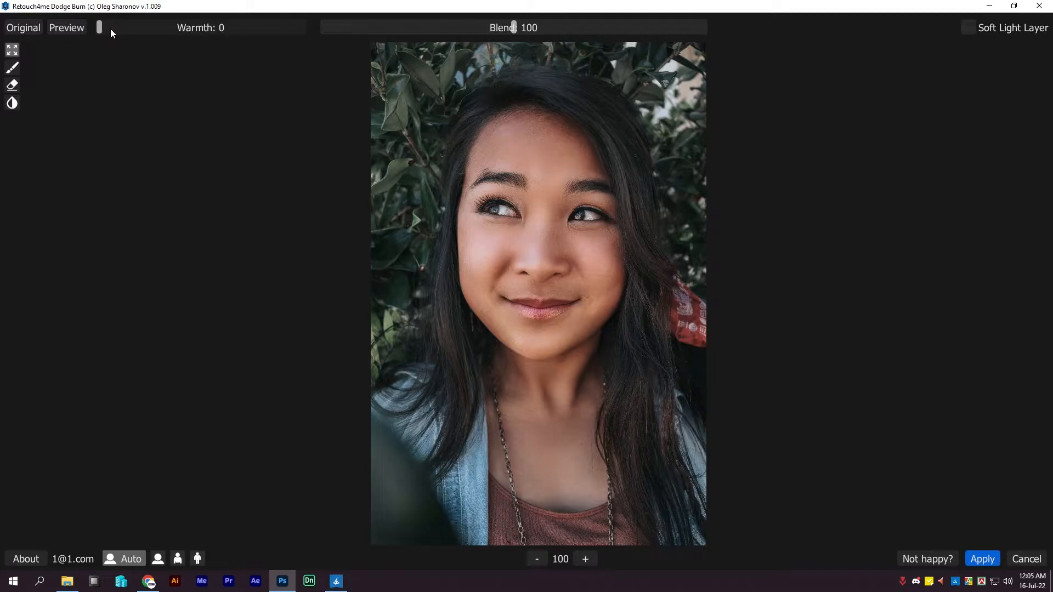
drag(118, 31, 122, 32)
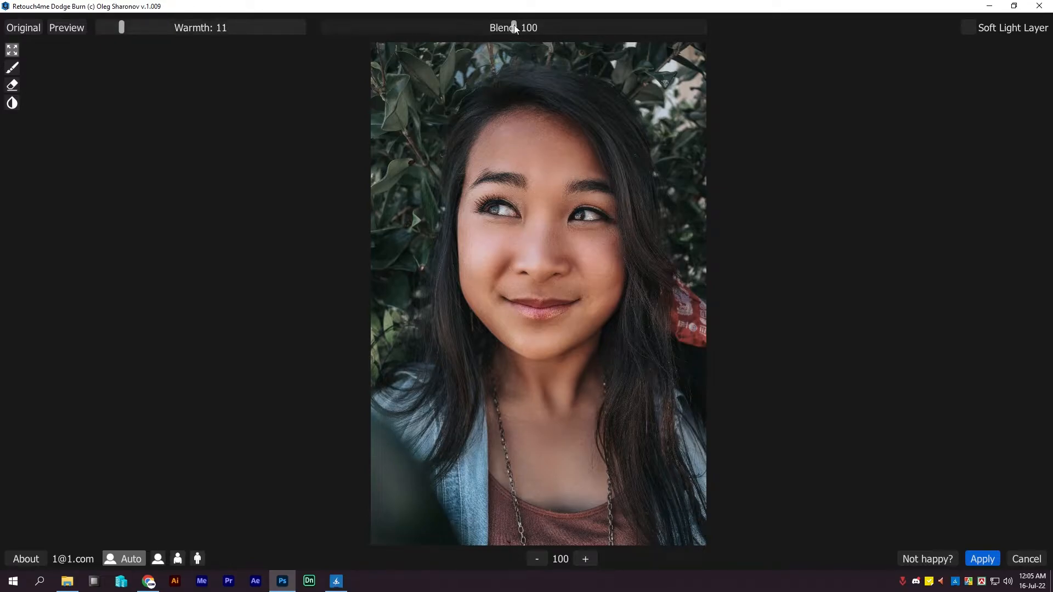
drag(656, 26, 532, 30)
click(982, 558)
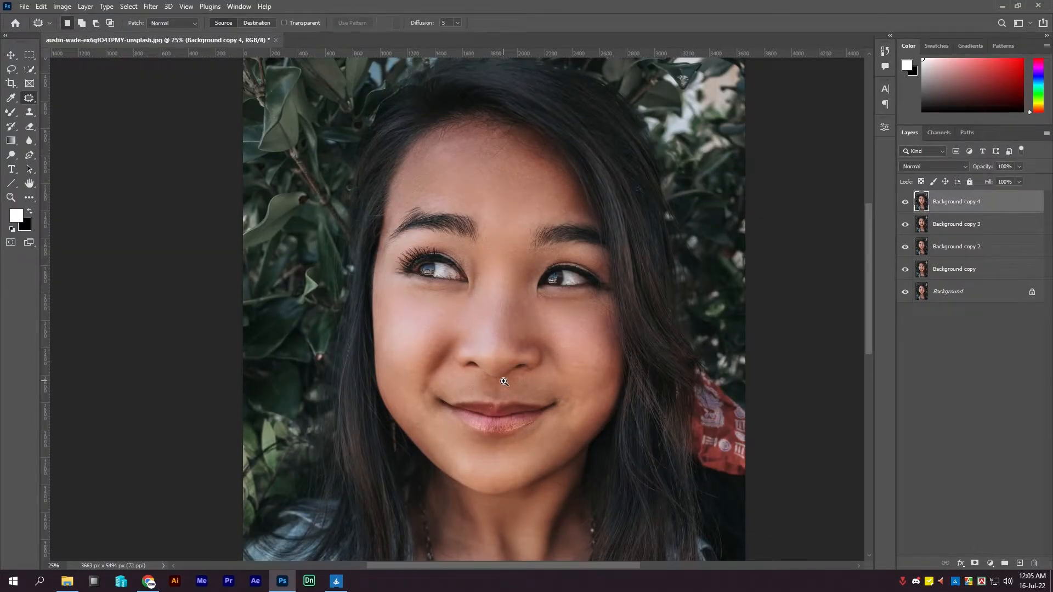
- Hide the three intermediate retouch layers and compare the DodgeBurn layer with the original background
scroll(504, 387, up, 1)
drag(907, 232, 903, 258)
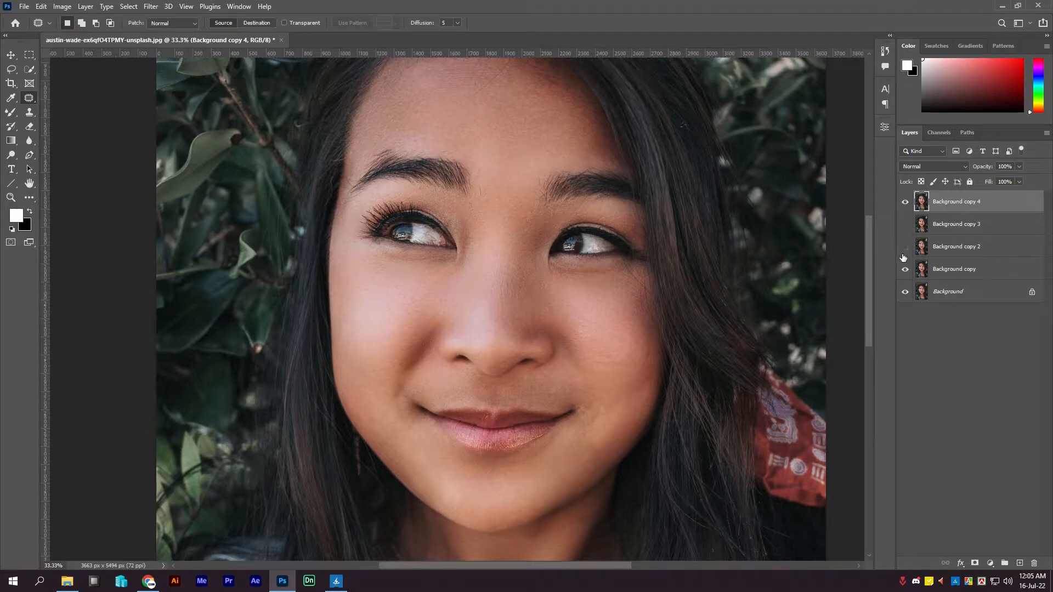
click(904, 201)
- Examine the retouched skin around the mouth, cheeks, eyes, forehead and neck at about 50% zoom
drag(411, 462, 435, 470)
drag(545, 468, 484, 414)
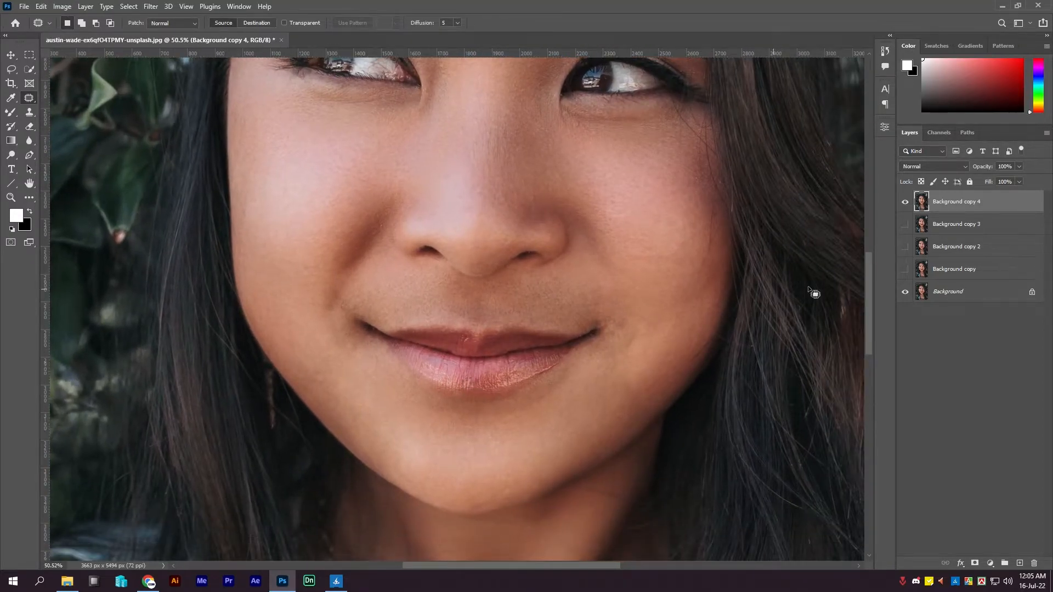
drag(684, 280, 702, 254)
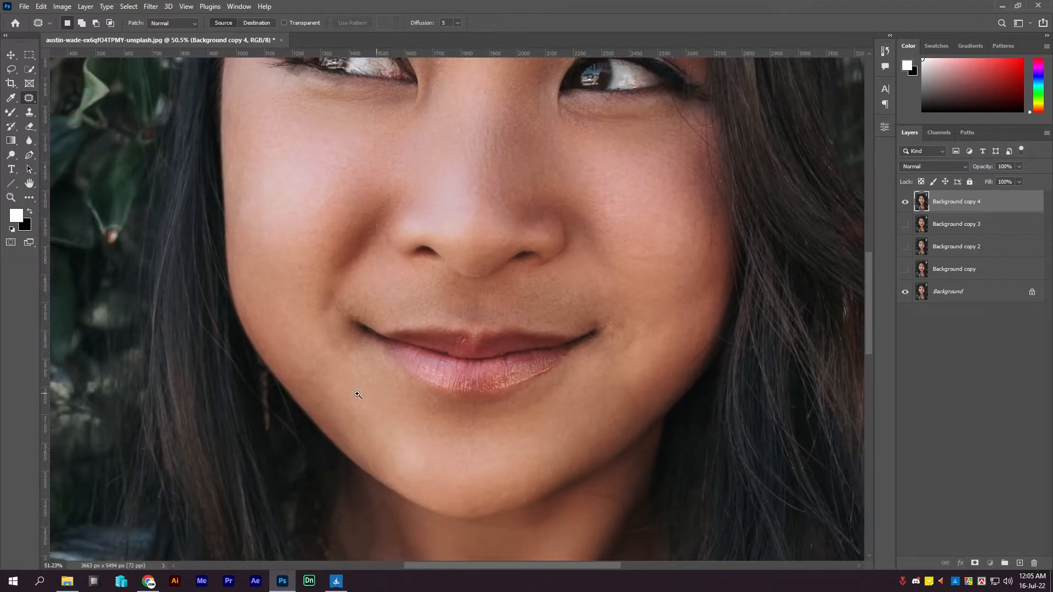
drag(429, 303, 402, 355)
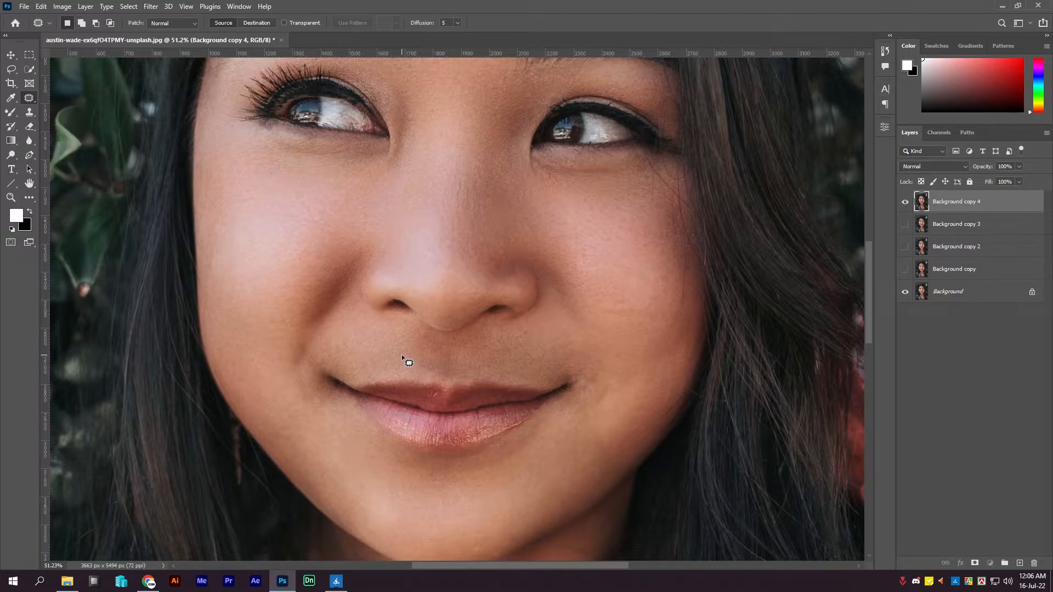
drag(509, 287, 517, 314)
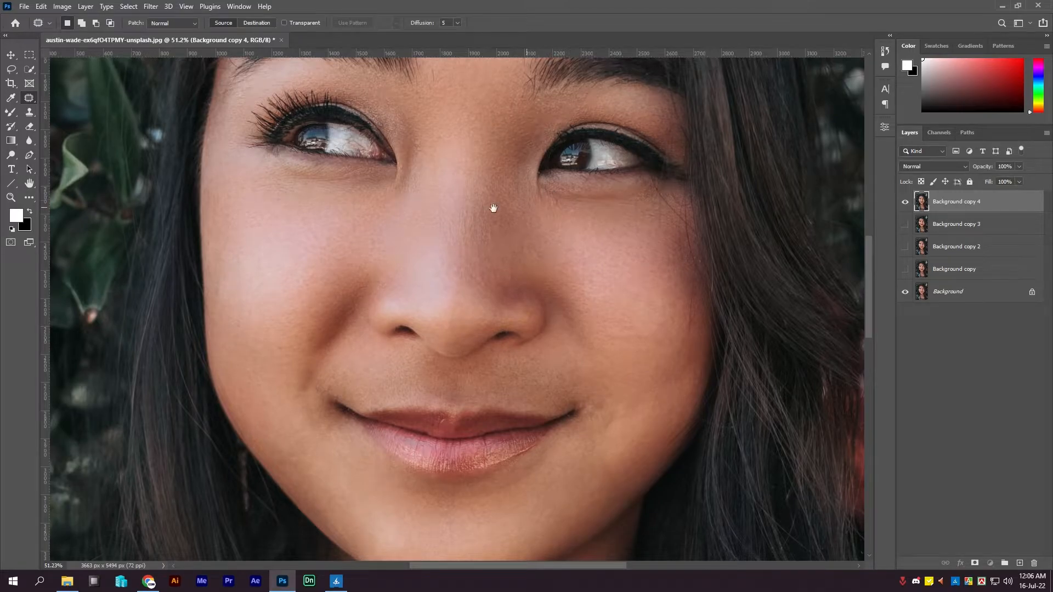
drag(494, 206, 479, 327)
mouse_move(470, 208)
mouse_down()
mouse_move(470, 329)
mouse_move(479, 214)
mouse_up()
drag(482, 324, 493, 183)
drag(490, 306, 489, 245)
drag(517, 357, 526, 159)
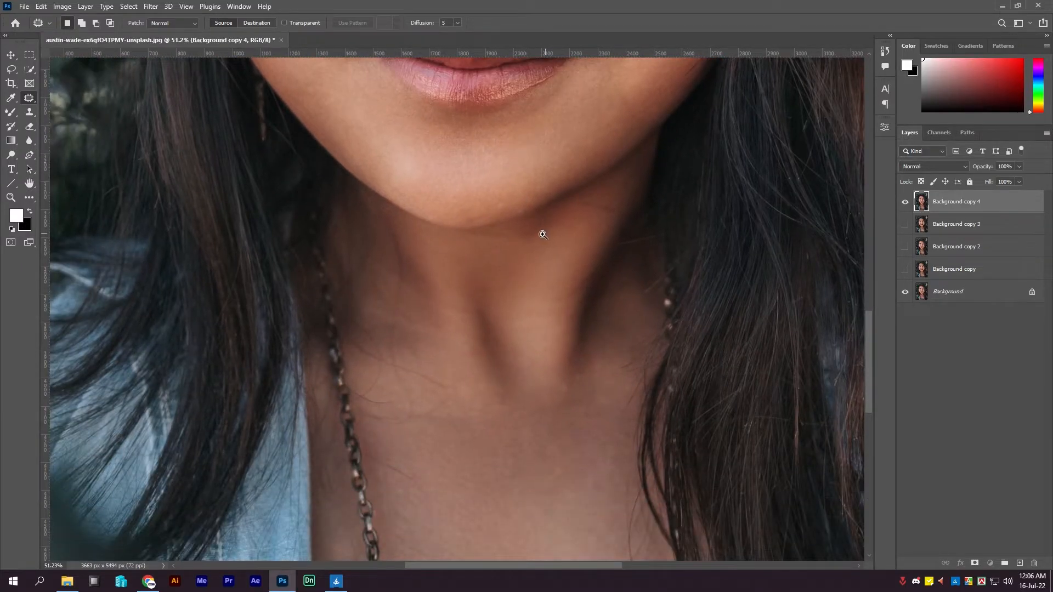
- Duplicate the DodgeBurn layer at the top of the layer stack
drag(542, 234, 509, 240)
alt+click(494, 282)
drag(494, 279, 481, 337)
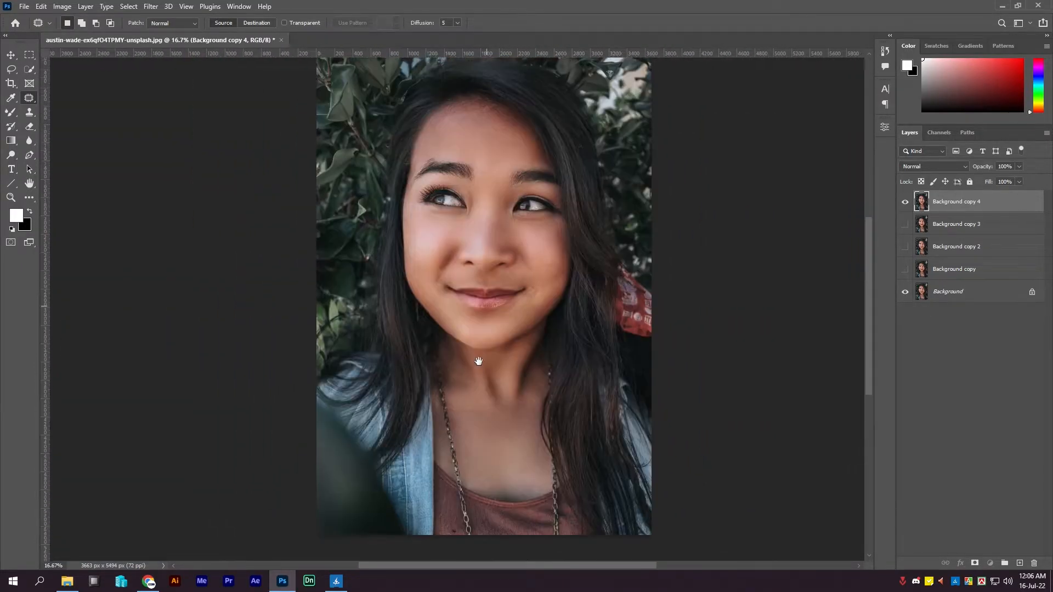
drag(953, 208, 1019, 563)
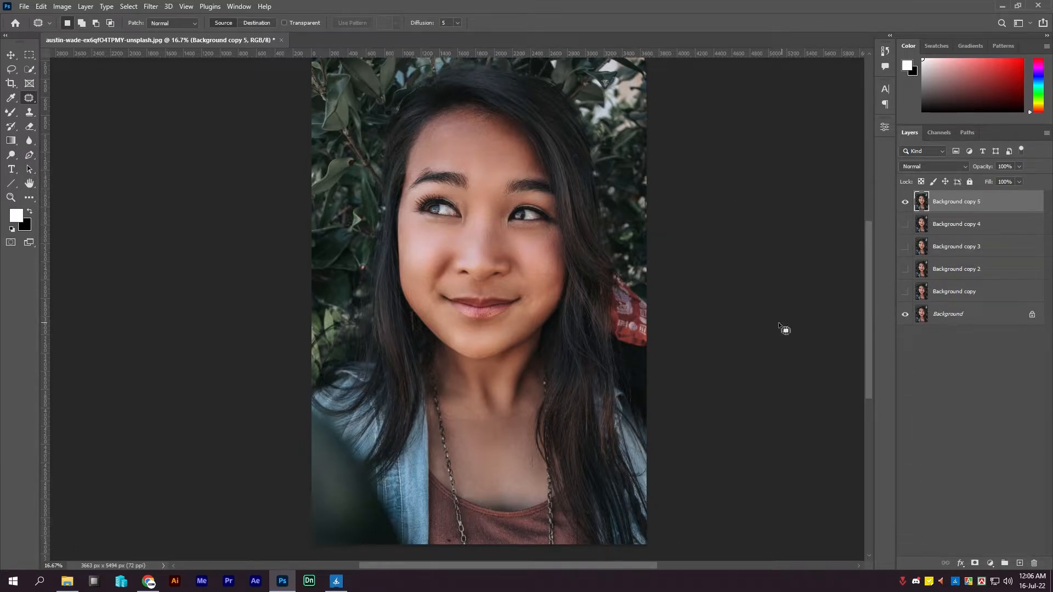
click(990, 562)
click(981, 433)
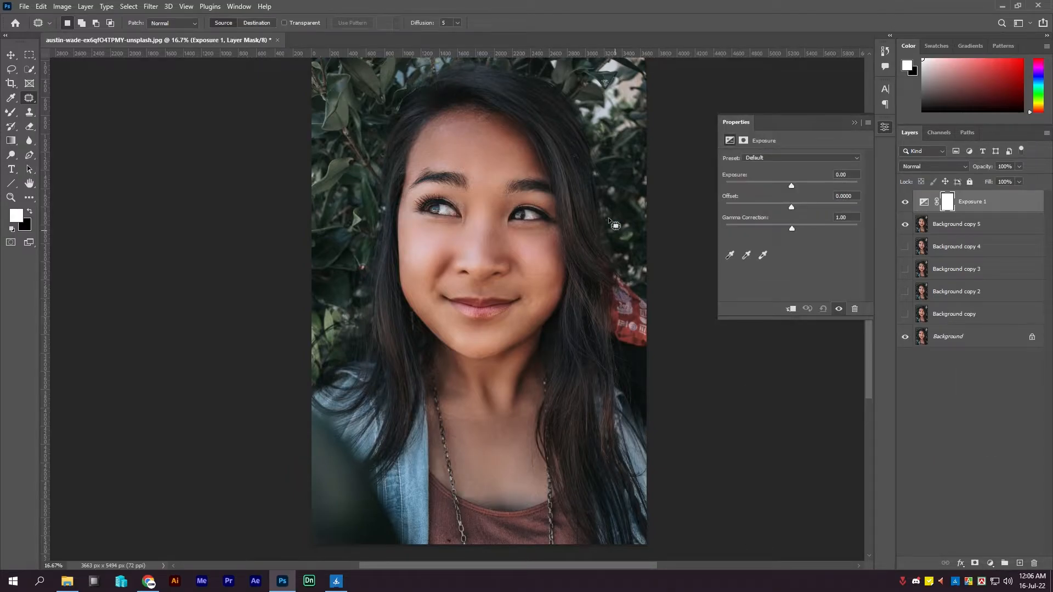
scroll(480, 204, up, 1)
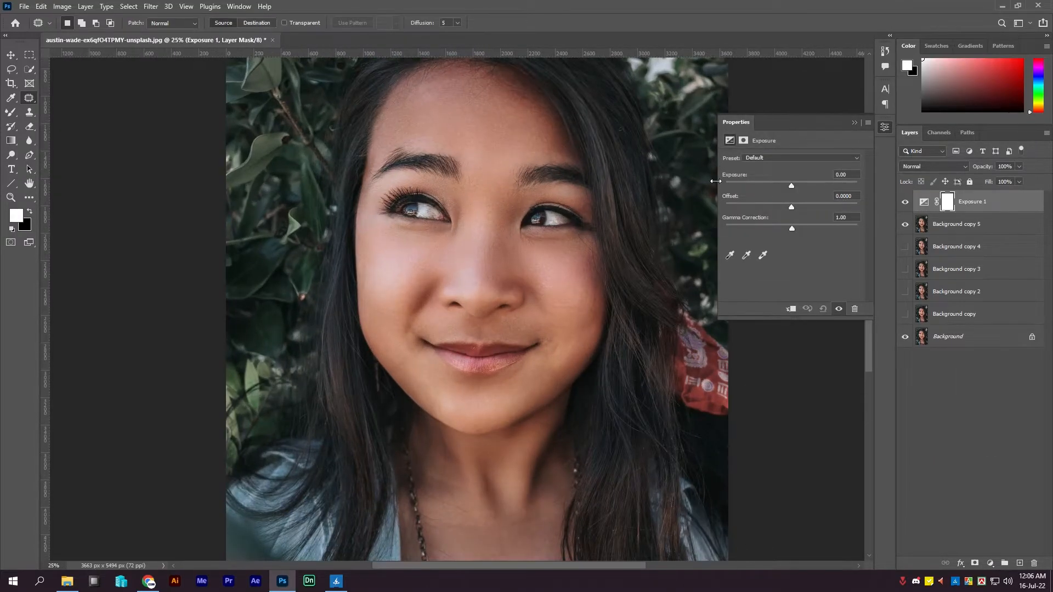
click(854, 123)
drag(972, 201, 1033, 563)
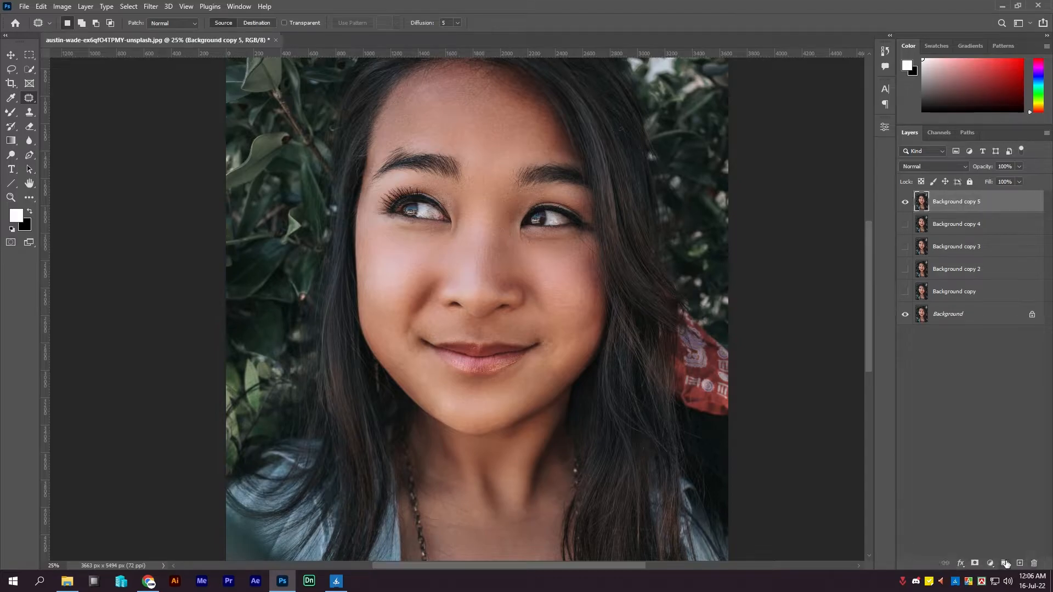
- Add a Curves adjustment layer that brightens the portrait by moving the white point inward and adding a lower-midtone control point
click(990, 563)
click(981, 423)
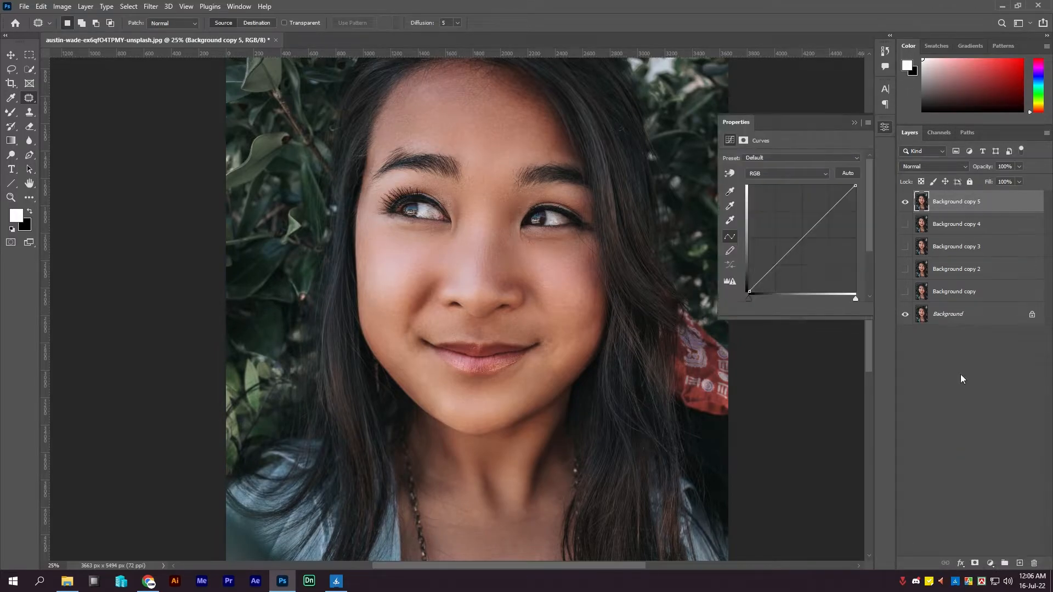
scroll(507, 258, up, 1)
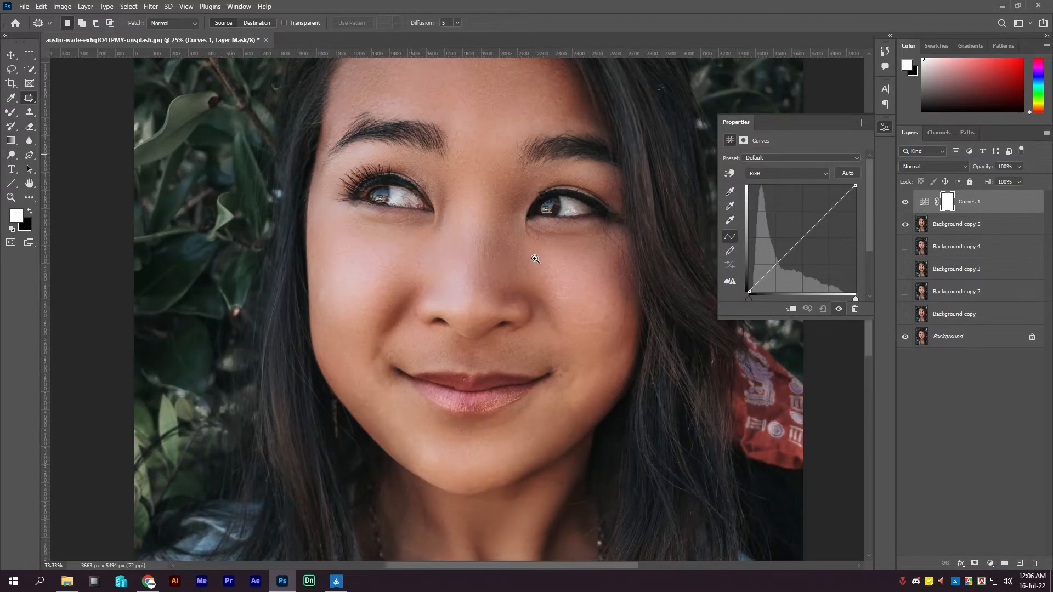
drag(811, 229, 844, 185)
drag(786, 248, 786, 250)
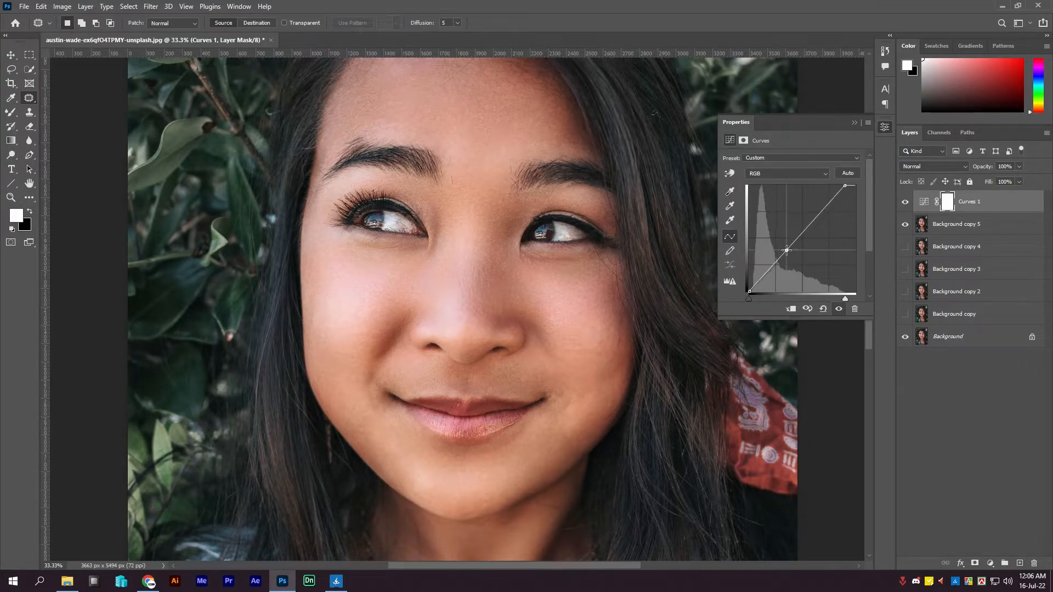
drag(747, 291, 750, 291)
click(854, 123)
- Toggle the Curves layer's visibility at close and full-portrait zoom to compare the brightening
click(904, 202)
click(903, 202)
scroll(625, 245, down, 2)
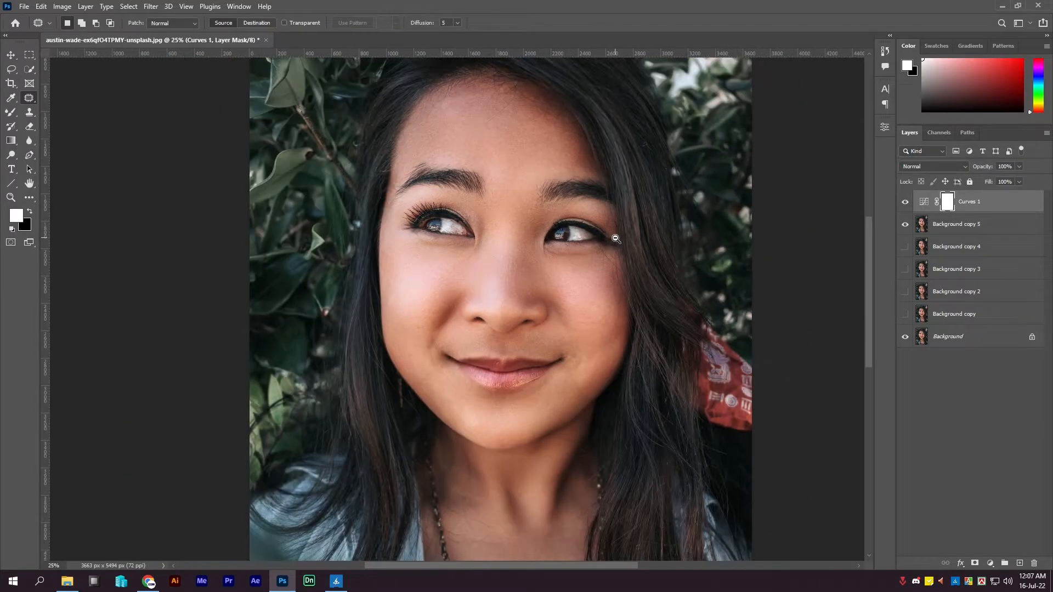
drag(625, 245, 613, 228)
click(904, 202)
click(904, 202)
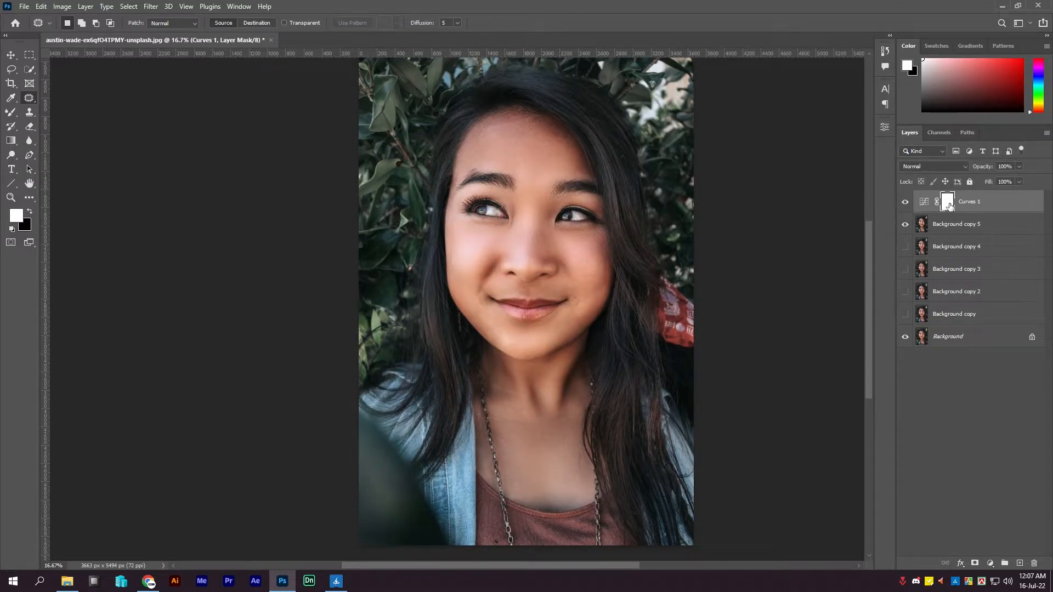
- Invert the Curves layer mask to black and select the Brush tool for painting on it
key(ctrl+i)
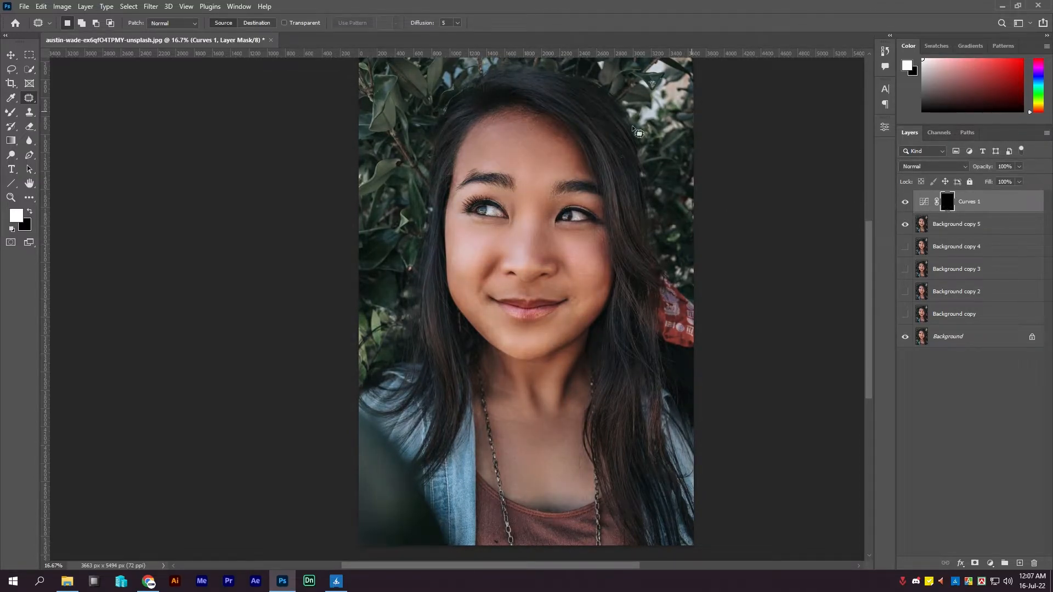
ctrl+click(522, 218)
ctrl+click(521, 204)
ctrl+click(519, 197)
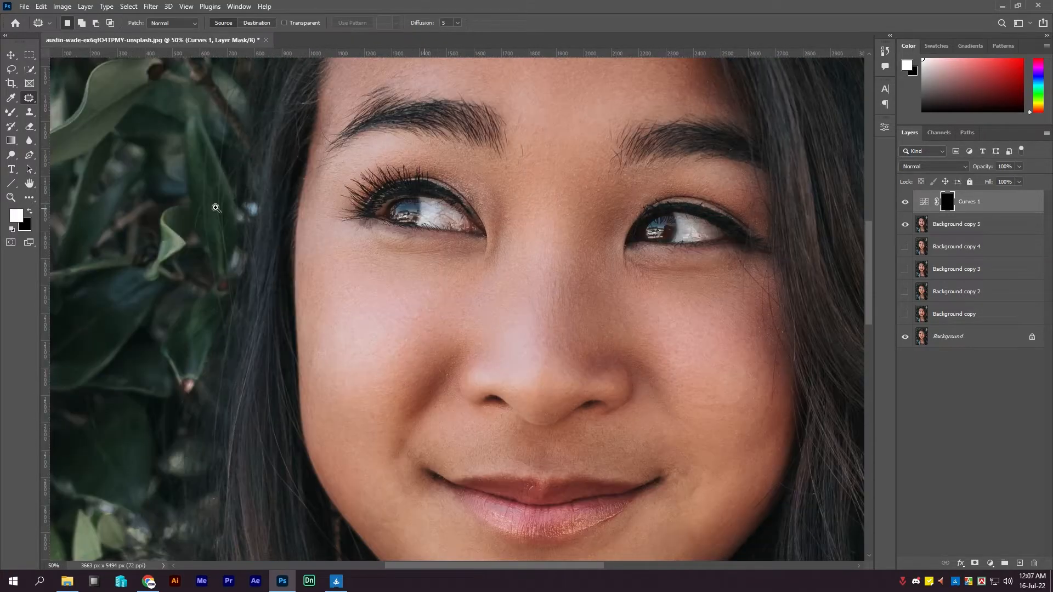
right_click(16, 114)
click(46, 113)
- Paint white on the Curves mask over the irises and whites of both eyes to brighten them
ctrl+click(466, 211)
ctrl+click(465, 210)
drag(429, 210, 415, 288)
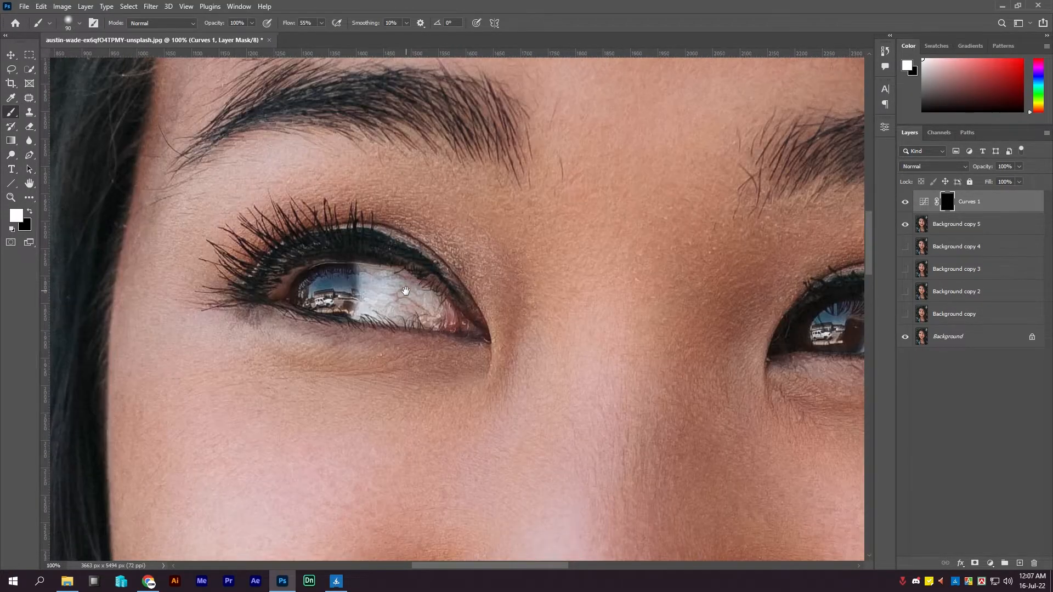
mouse_move(342, 290)
mouse_down()
mouse_move(293, 287)
mouse_move(357, 309)
mouse_move(331, 296)
mouse_up()
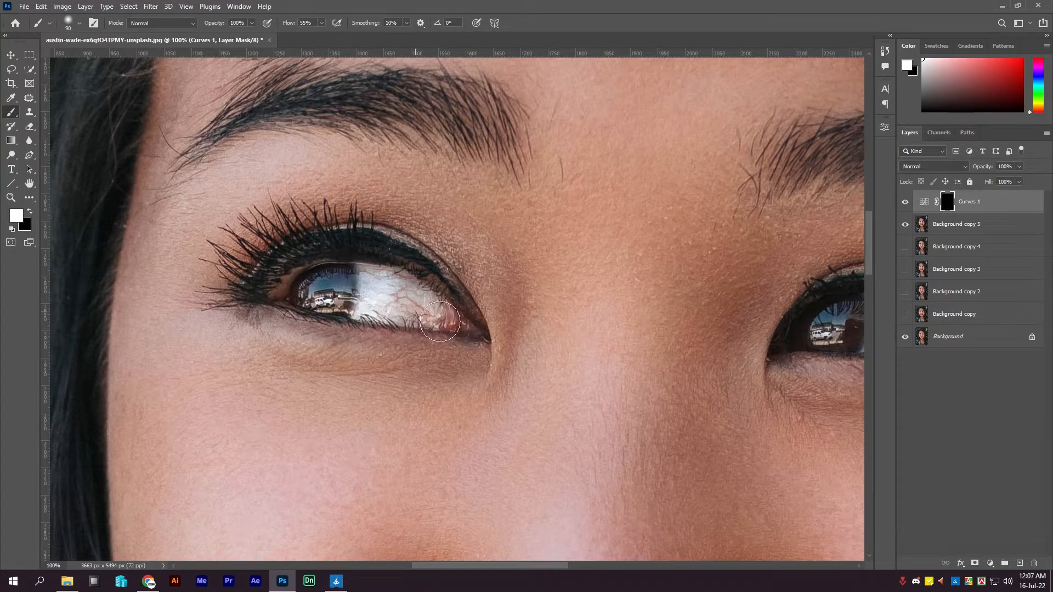
drag(695, 297, 396, 288)
mouse_move(505, 326)
mouse_down()
mouse_move(563, 317)
mouse_move(509, 327)
mouse_up()
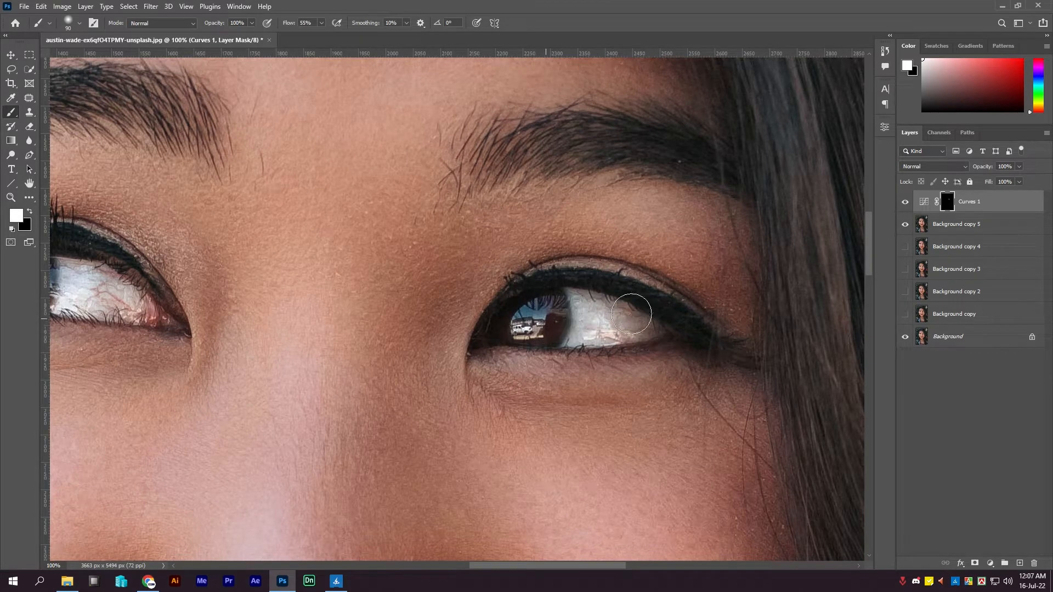
- Reduce the brush size to 70 and paint white on the Curves mask over the lips, undoing the first stroke
drag(523, 277, 417, 287)
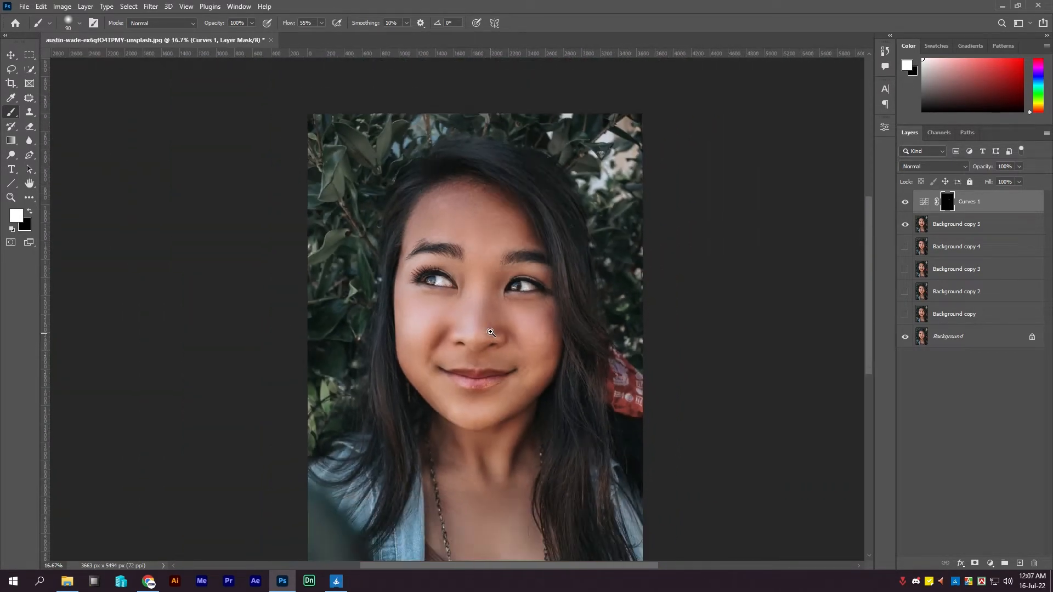
drag(470, 380, 546, 390)
key(bracketleft)
key(bracketleft)
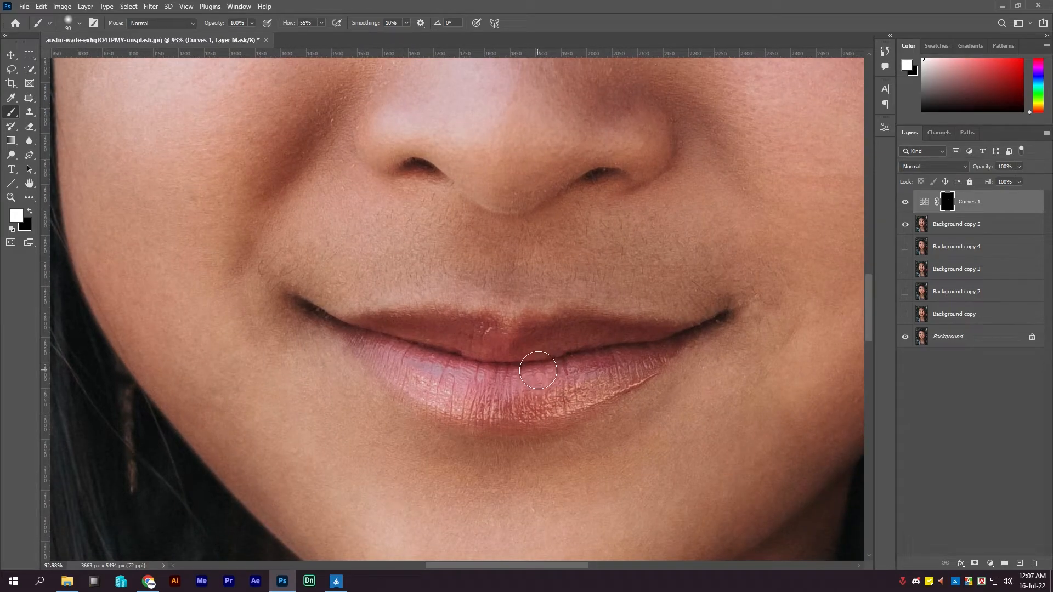
drag(369, 349, 476, 393)
key(ctrl+z)
mouse_move(387, 359)
mouse_down()
mouse_move(487, 379)
mouse_move(432, 369)
mouse_move(545, 384)
mouse_move(496, 390)
mouse_move(460, 371)
mouse_move(553, 377)
mouse_move(647, 356)
mouse_move(519, 387)
mouse_move(579, 368)
mouse_move(510, 384)
mouse_move(380, 338)
mouse_move(386, 330)
mouse_move(479, 347)
mouse_move(417, 338)
mouse_move(488, 361)
mouse_move(399, 338)
mouse_move(472, 364)
mouse_move(589, 346)
mouse_up()
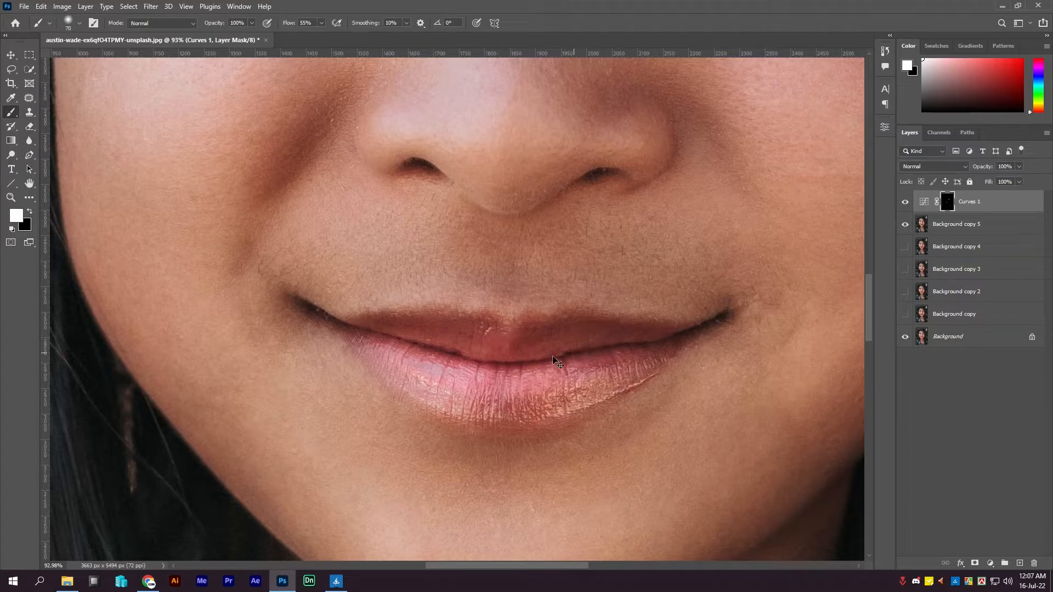
- Toggle the Curves layer's visibility repeatedly to compare the brightened eyes and lips, and review the whole portrait
drag(509, 372, 557, 280)
alt+click(574, 299)
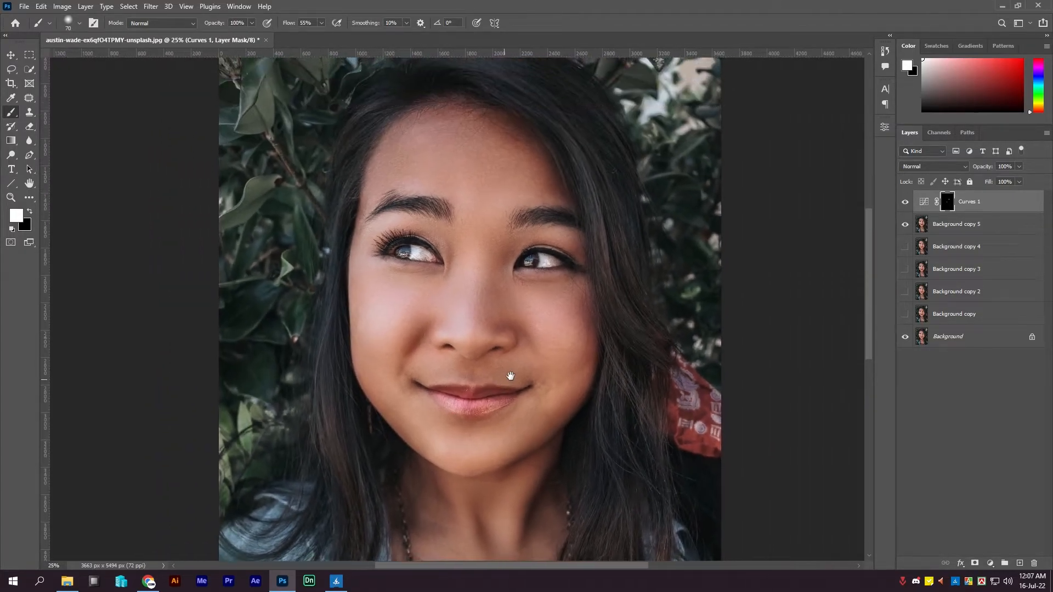
click(905, 202)
click(904, 202)
click(905, 202)
click(905, 201)
click(905, 202)
click(904, 203)
click(904, 203)
scroll(514, 252, down, 1)
drag(574, 273, 566, 244)
- Lower the Curves layer's opacity and toggle its visibility to check the softened brightening
click(1018, 167)
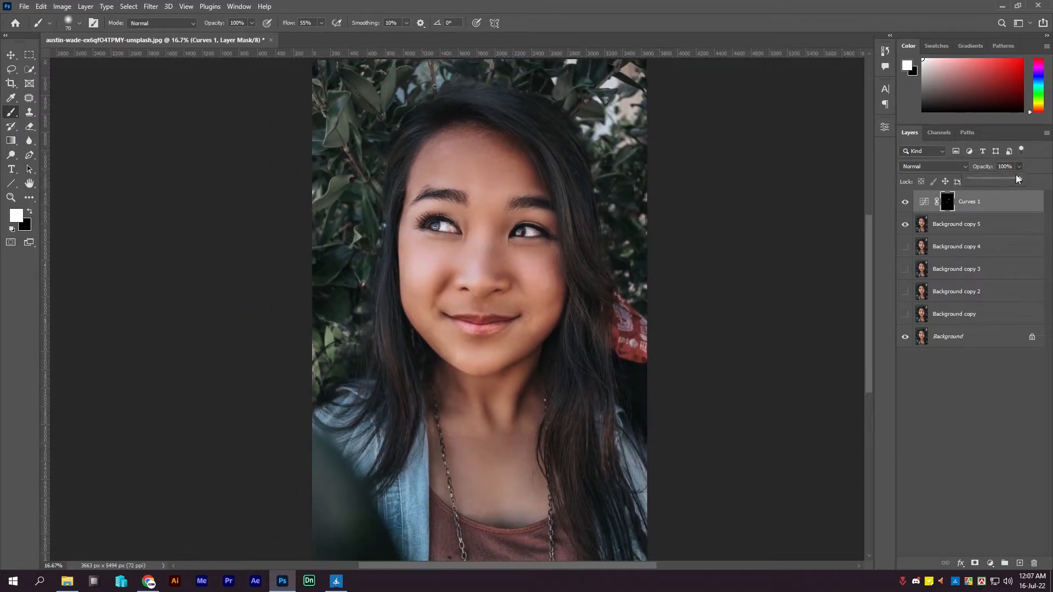
drag(990, 179, 1018, 180)
click(999, 179)
click(904, 201)
click(904, 202)
- Add a Selective Color adjustment layer and set its Reds to Cyan -3, Magenta -1, Yellow -8 and Black +15
click(989, 563)
click(981, 562)
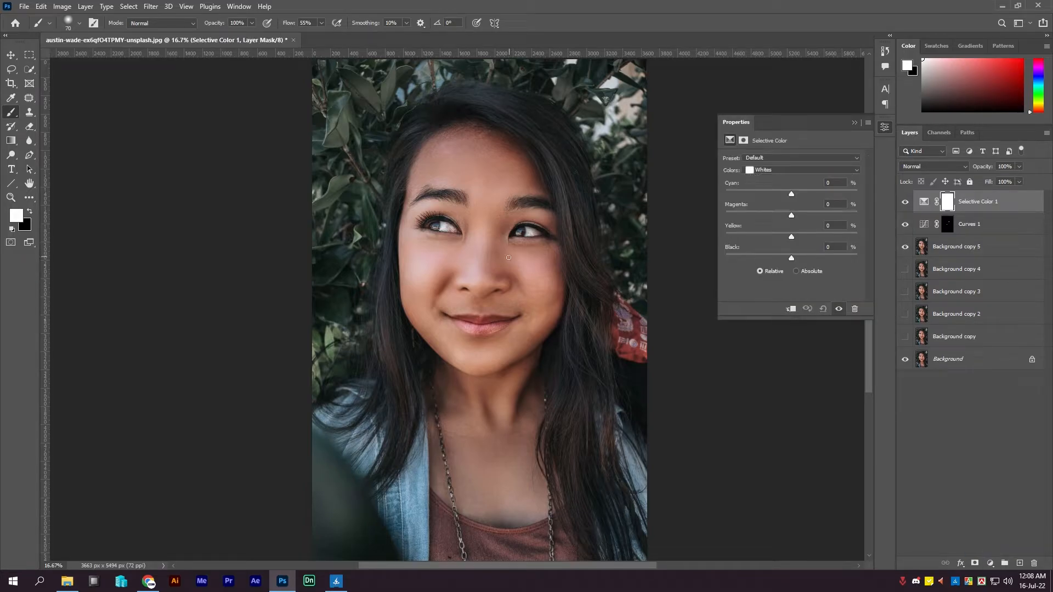
mouse_move(576, 249)
mouse_down()
mouse_move(574, 235)
mouse_move(594, 240)
mouse_up()
click(792, 170)
click(789, 171)
drag(792, 257, 780, 236)
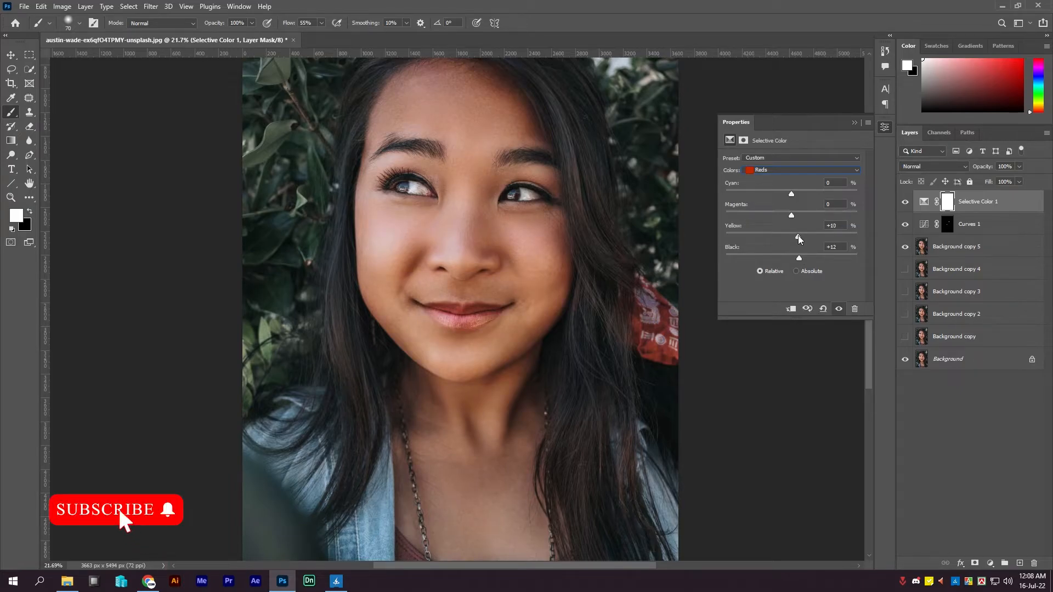
drag(788, 236, 788, 194)
drag(790, 237, 779, 237)
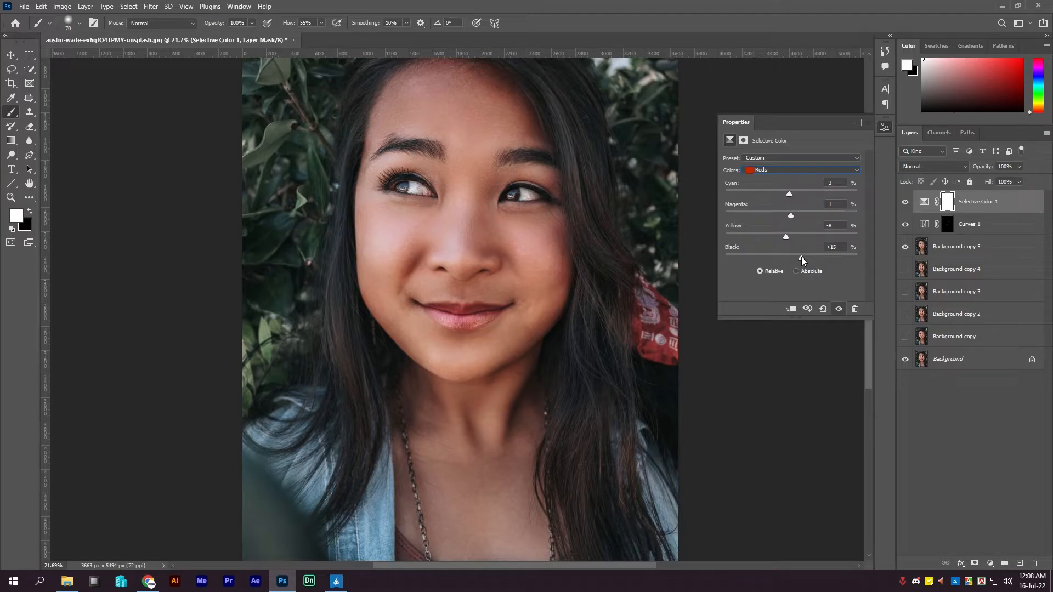
- Adjust the Yellows of the Selective Color layer, strongly lowering Black and fine-tuning the Yellow, Magenta and Cyan amounts
click(795, 170)
click(768, 182)
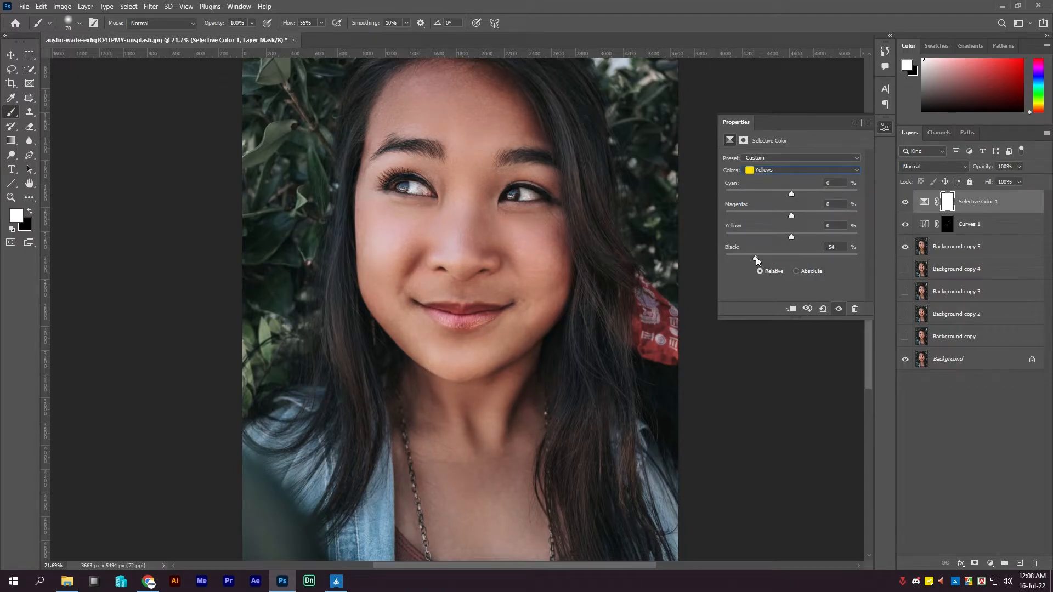
drag(791, 236, 772, 237)
drag(796, 219, 770, 193)
- Set the Black amount of the Greens to +51 in the Selective Color layer
click(774, 167)
click(782, 169)
click(786, 170)
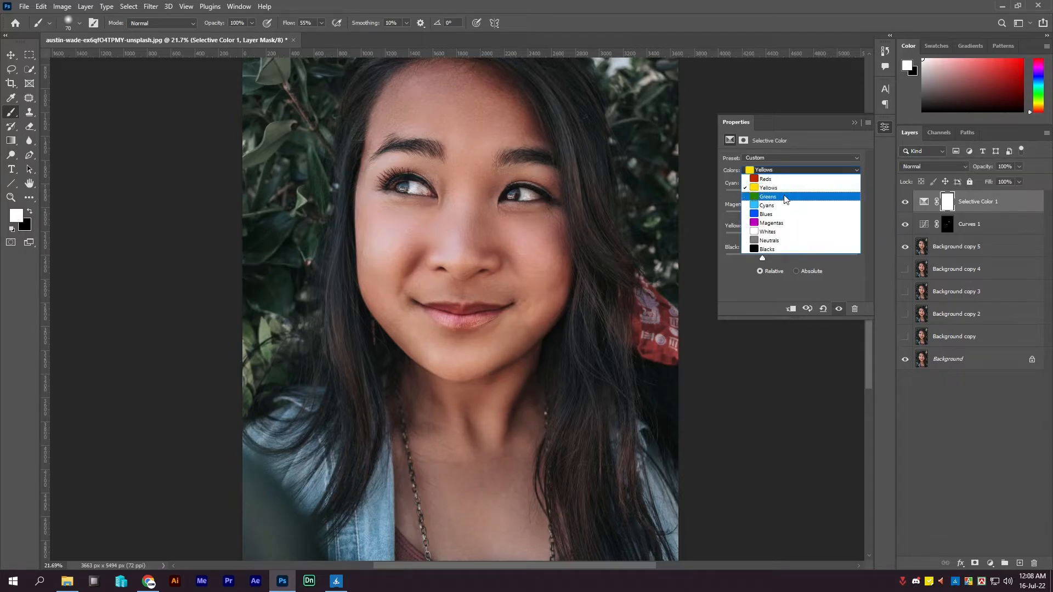
click(785, 198)
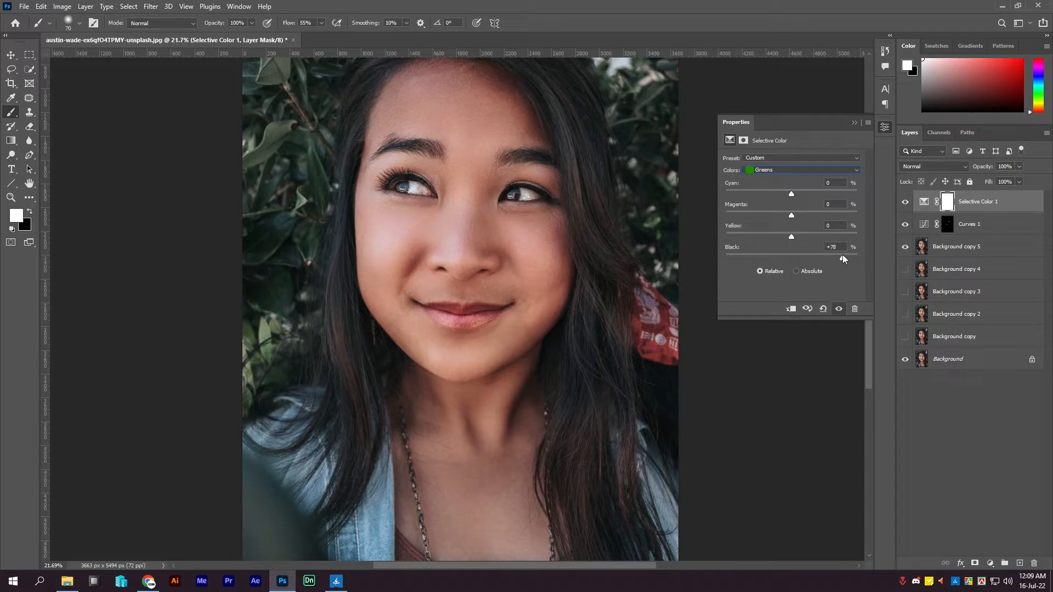
drag(827, 261, 825, 258)
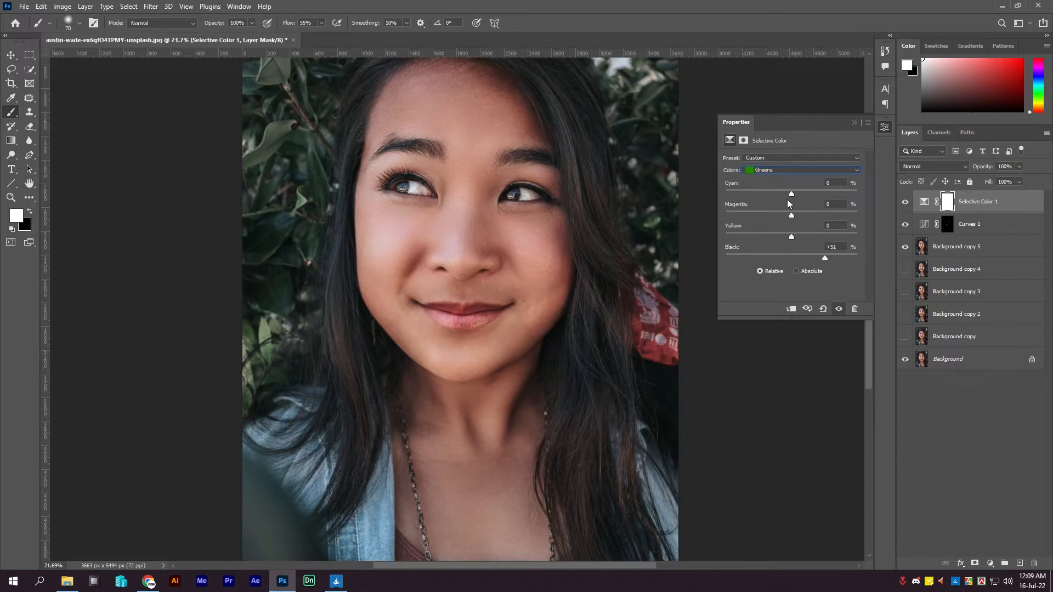
- Adjust the Black amount of the Whites in the Selective Color layer
click(791, 169)
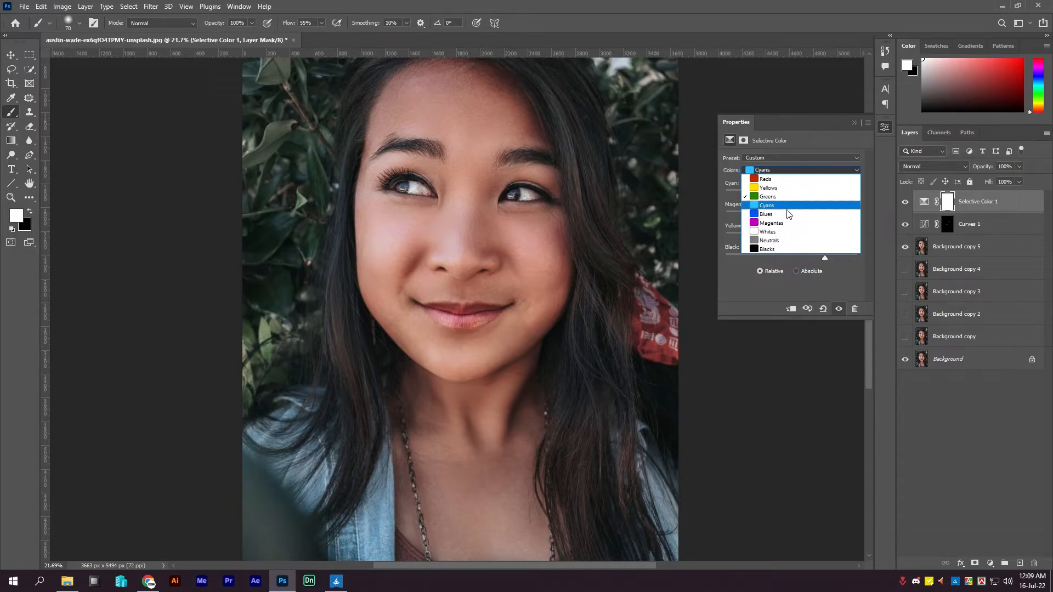
click(787, 222)
click(783, 170)
click(781, 168)
click(781, 168)
click(773, 232)
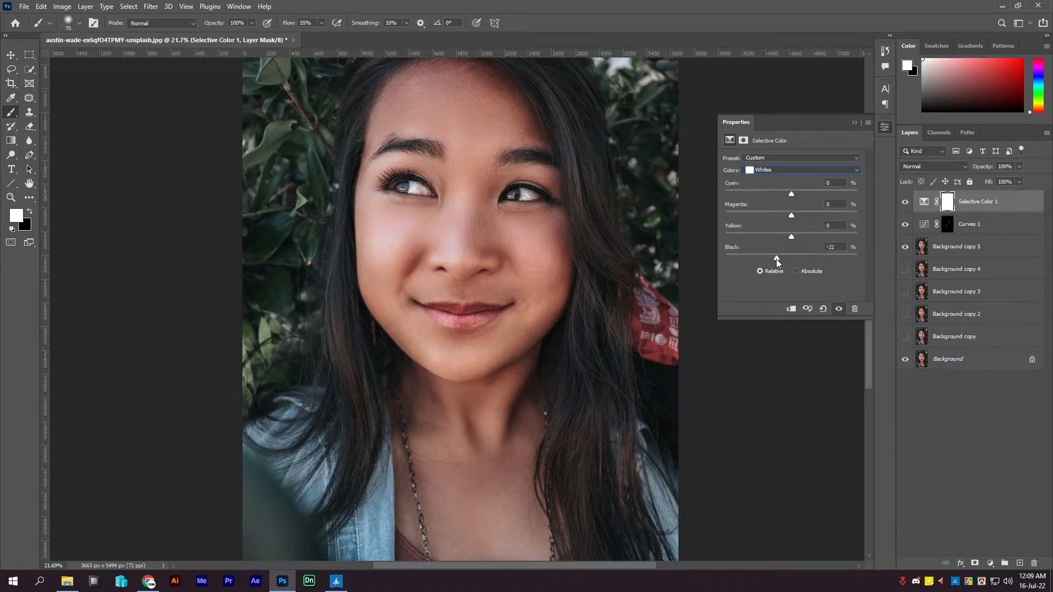
drag(758, 259, 810, 258)
- Set the Neutrals to Black +4 and Magenta 0 in the Selective Color layer
click(789, 170)
click(783, 240)
drag(790, 259, 797, 259)
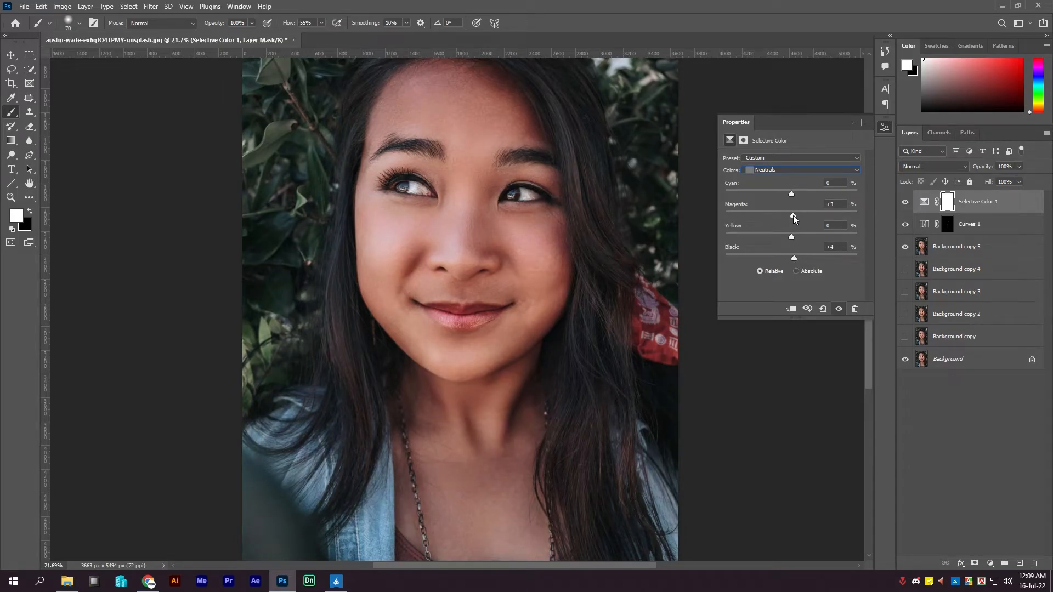
drag(792, 215, 791, 215)
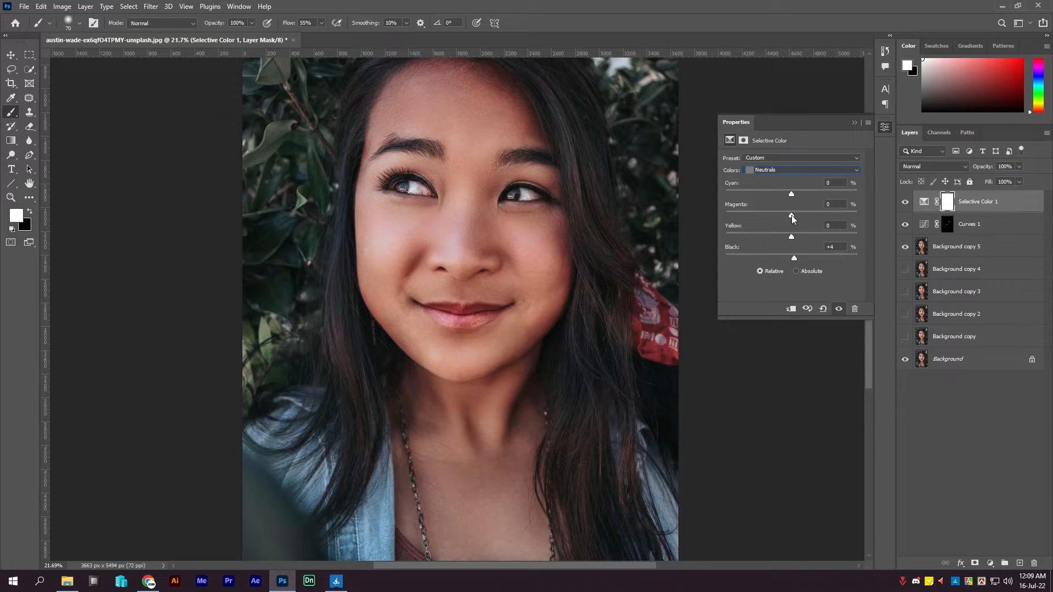
- Fine-tune the Black and Yellow amounts of the Blacks, and compare the whole portrait with and without the Selective Color layer
click(789, 171)
click(792, 243)
drag(797, 260, 795, 258)
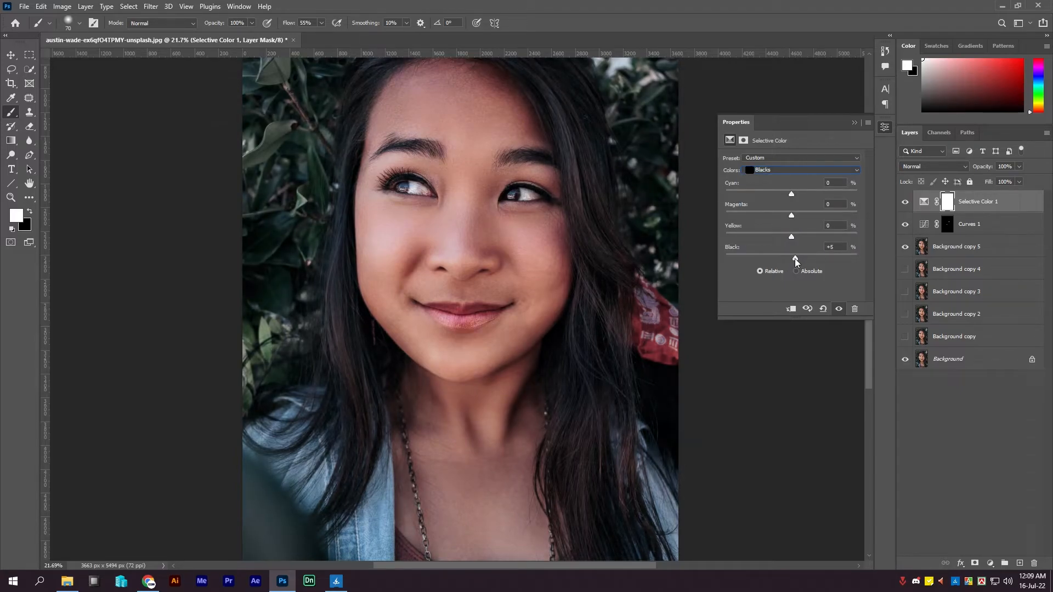
drag(795, 261, 792, 260)
drag(791, 236, 790, 237)
click(854, 122)
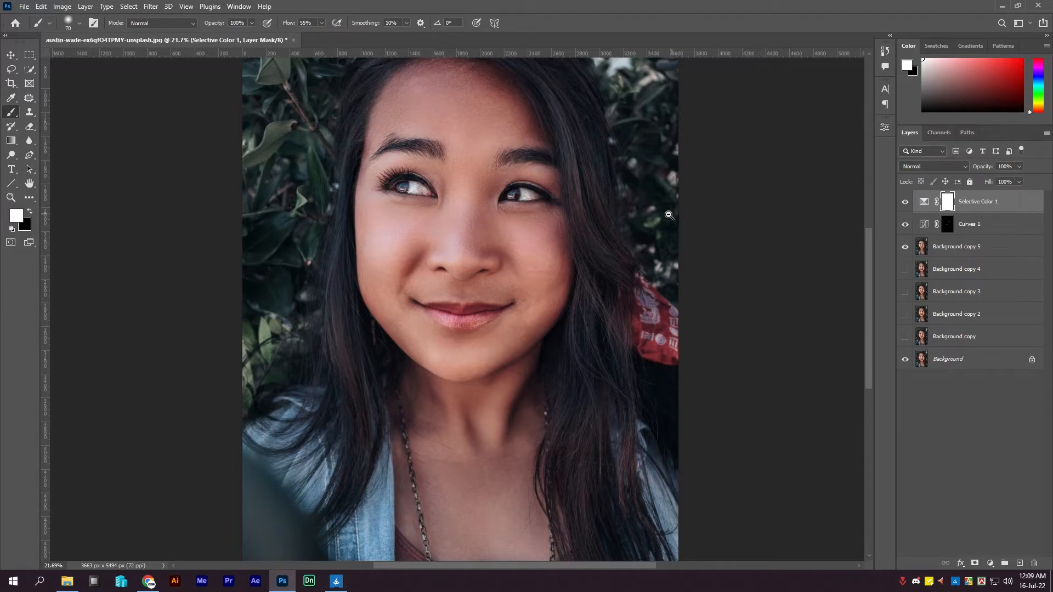
ctrl+alt+click(670, 215)
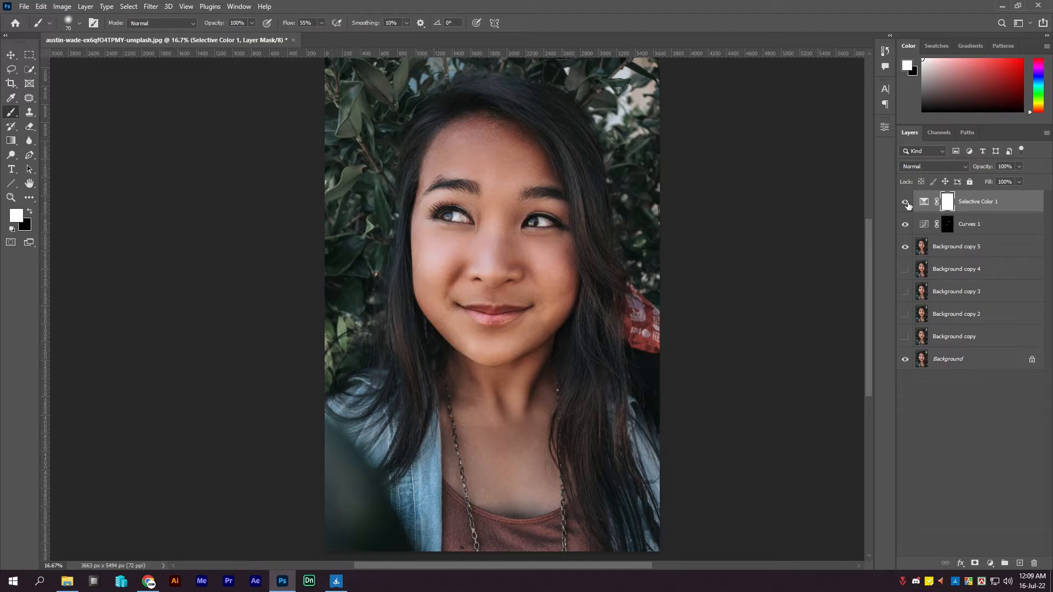
click(905, 203)
- Stamp all visible layers into a new top layer and open it in the Camera Raw Filter
click(1020, 563)
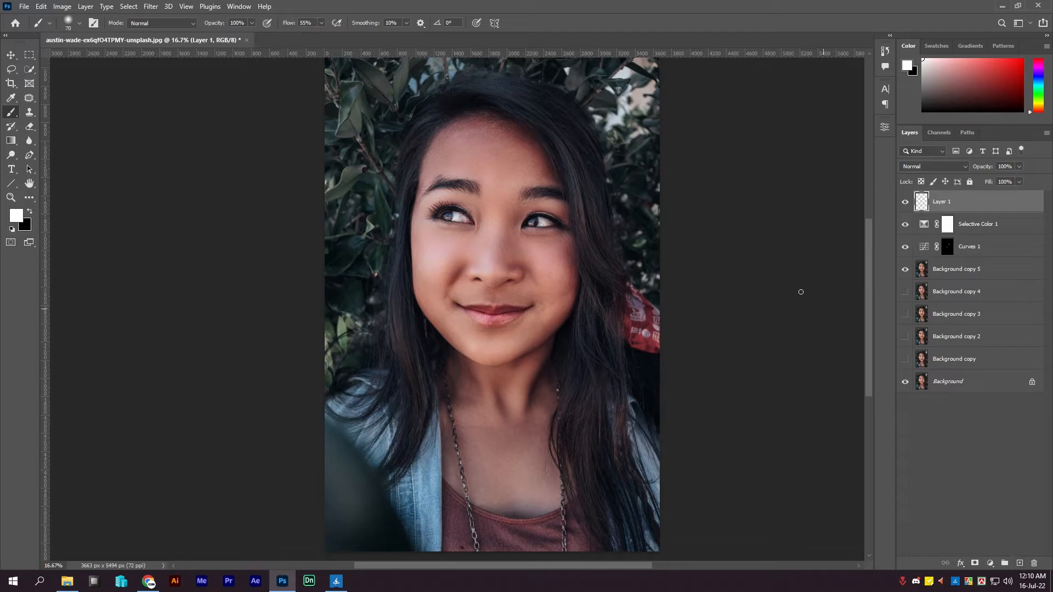
key(ctrl+alt+shift+e)
click(69, 8)
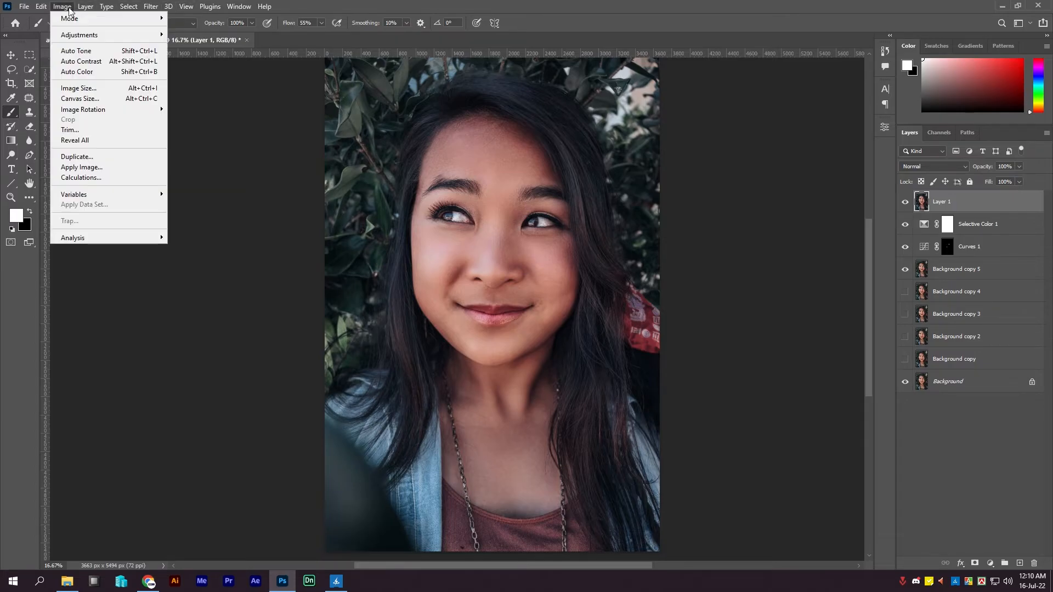
click(69, 8)
click(158, 7)
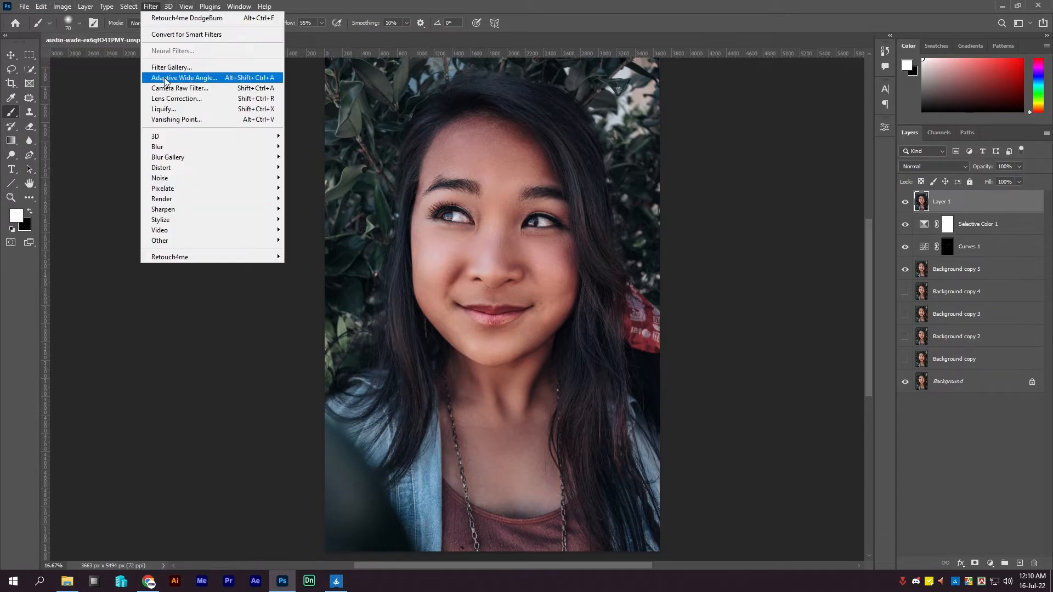
click(169, 89)
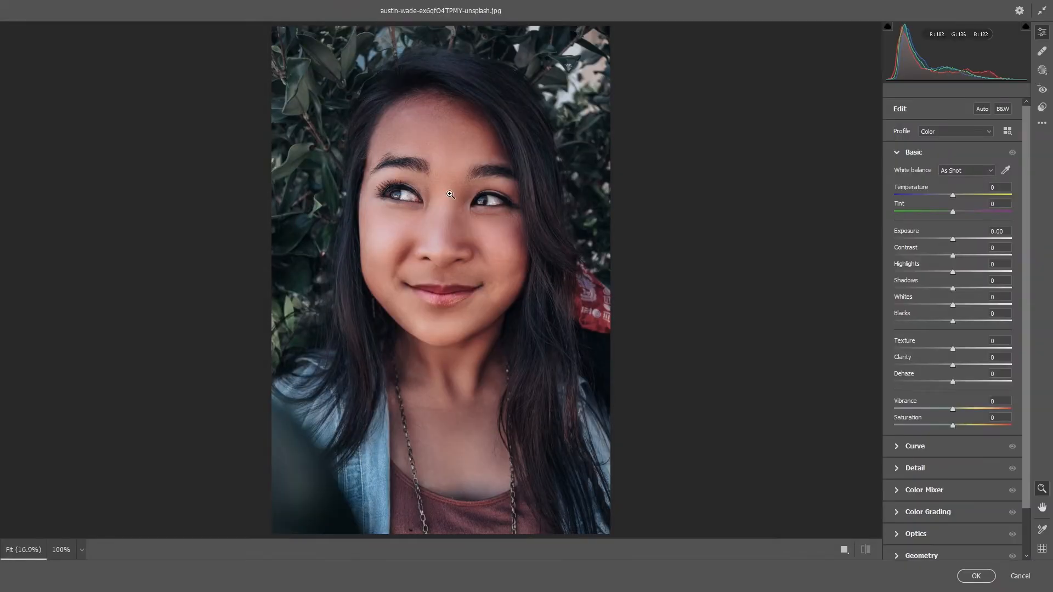
- Try a white balance sampled from the cheek below the eye, and reset Temperature and Tint to 0
click(1004, 170)
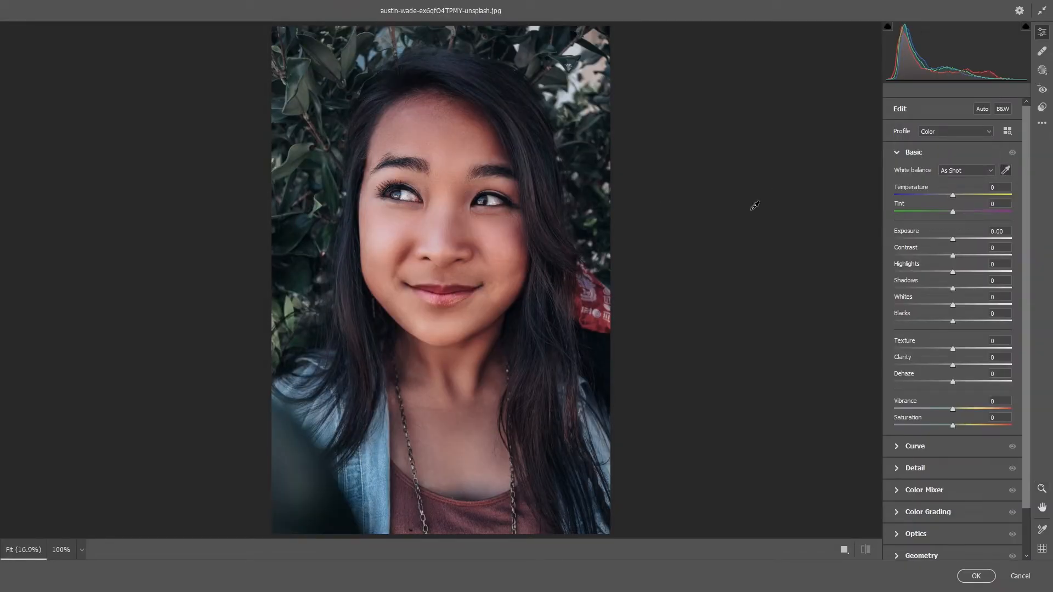
click(475, 224)
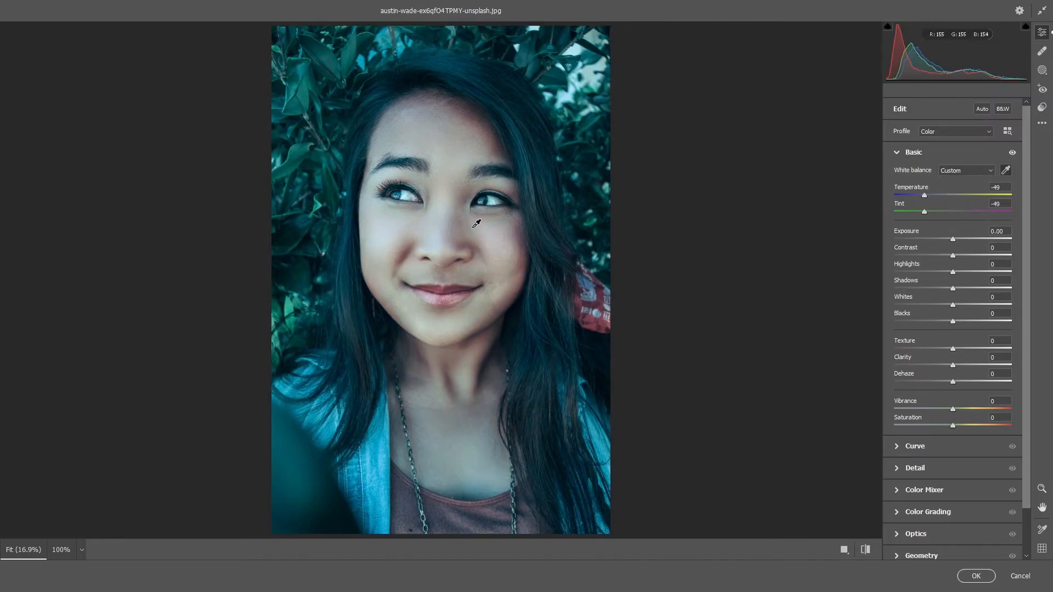
double_click(923, 212)
drag(925, 195, 942, 197)
double_click(941, 195)
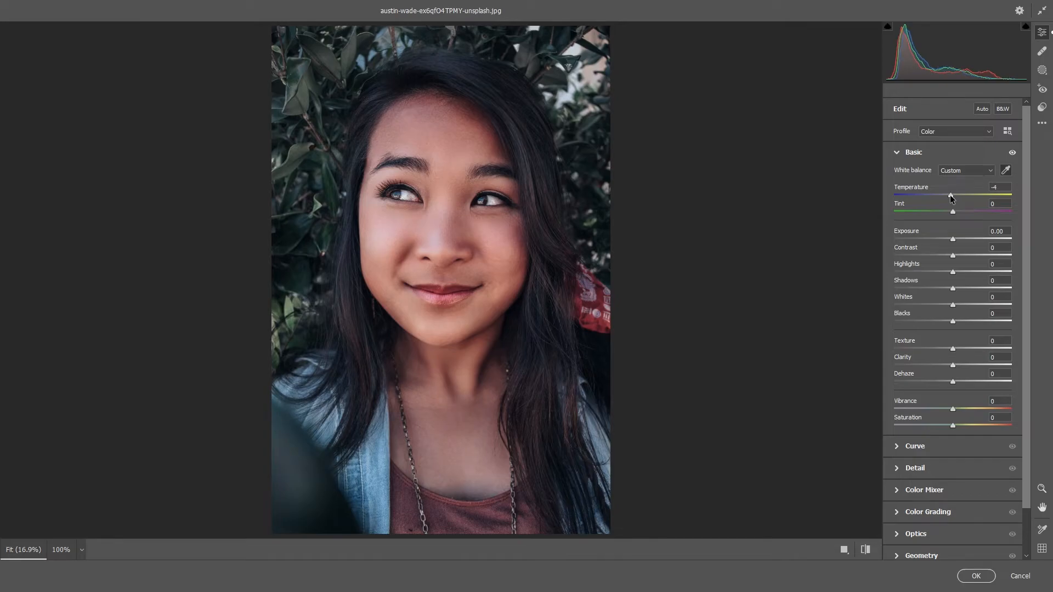
drag(950, 195, 951, 195)
- Set Contrast +1, Highlights +5, Shadows -6, Whites -3 and Blacks +25, and fine-tune Texture, Clarity, Dehaze and Vibrance
drag(952, 256, 953, 259)
drag(953, 272, 952, 306)
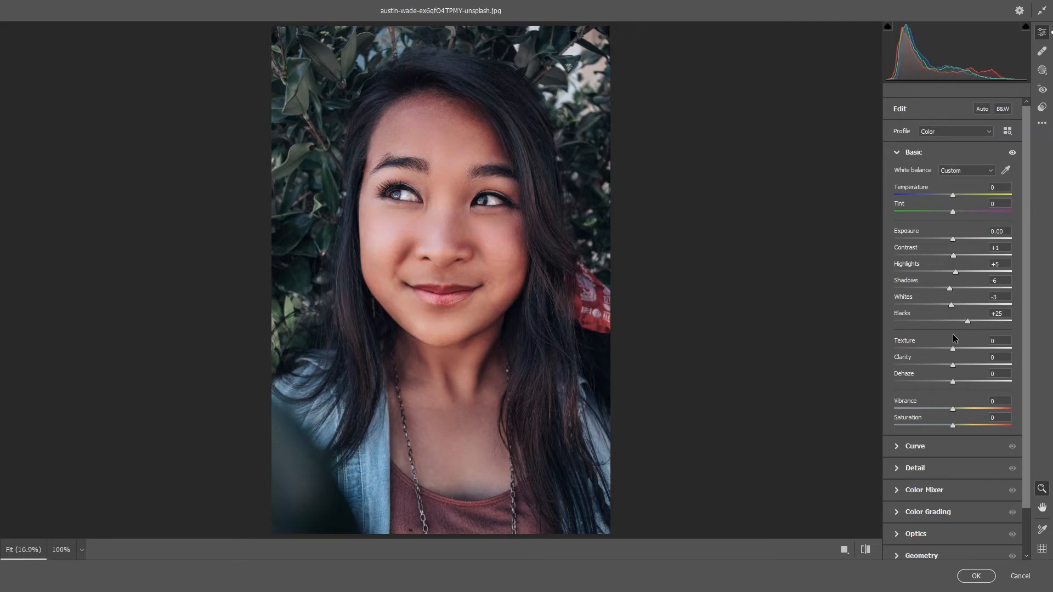
drag(952, 364, 948, 366)
click(958, 348)
drag(958, 348, 956, 408)
click(964, 381)
click(961, 408)
- Fine-tune the luminance of the midtones and highlights in Color Grading and apply the Camera Raw Filter
click(917, 505)
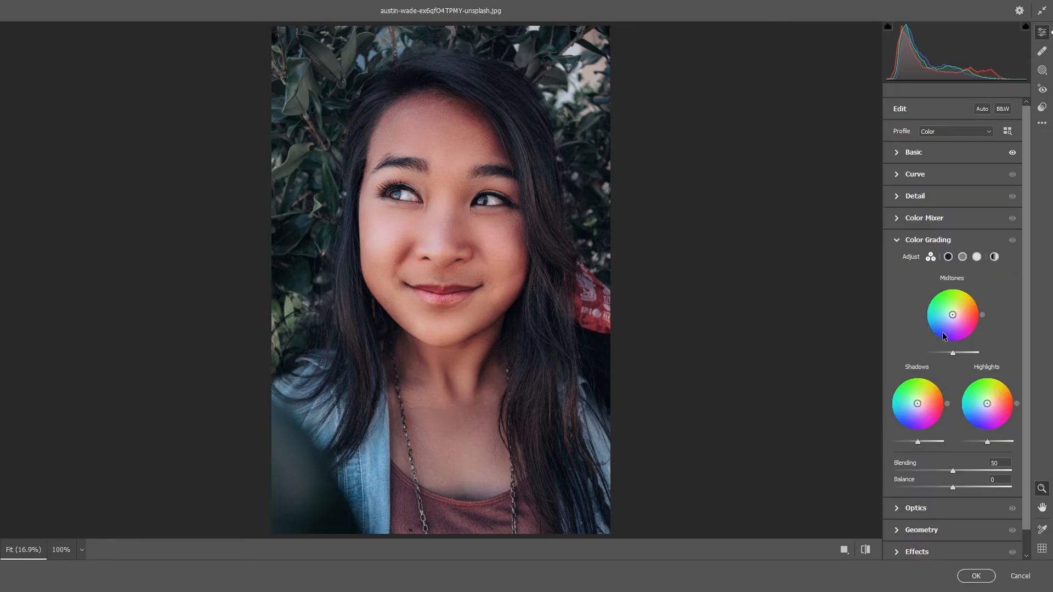
drag(954, 353, 962, 352)
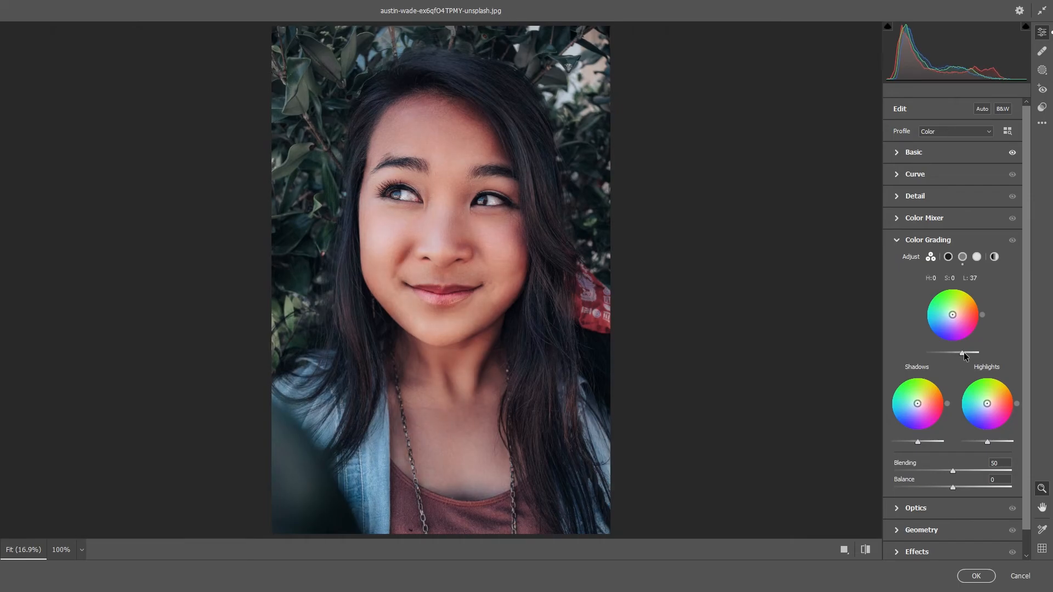
double_click(963, 352)
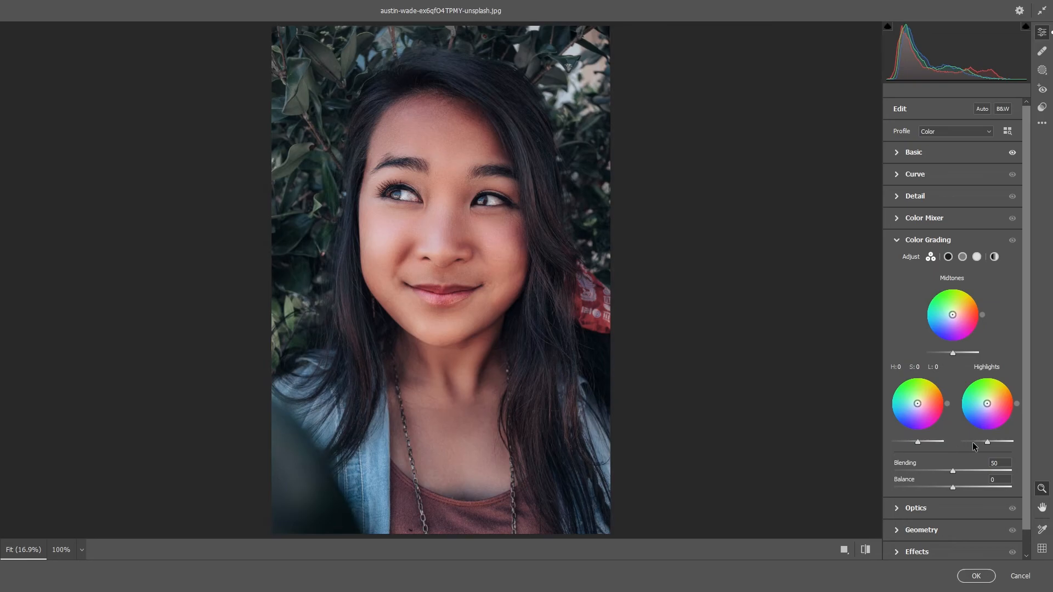
click(991, 442)
drag(988, 441, 986, 441)
drag(949, 352, 951, 355)
click(976, 575)
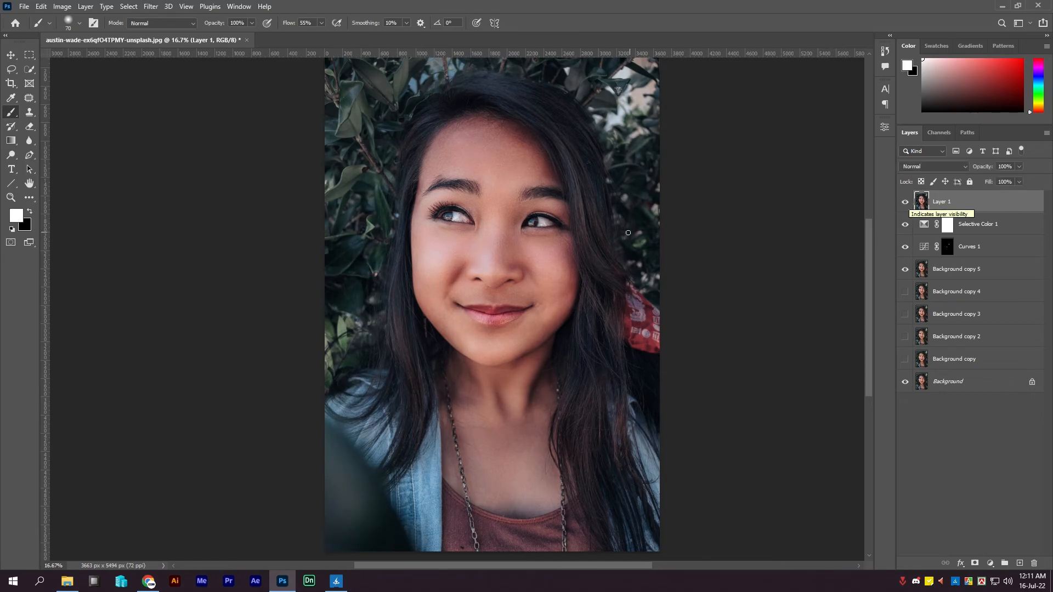
- Hide the Selective Color, Curves and Background copy 5 layers, and toggle Layer 1 to compare the retouched portrait with the original
ctrl+click(527, 296)
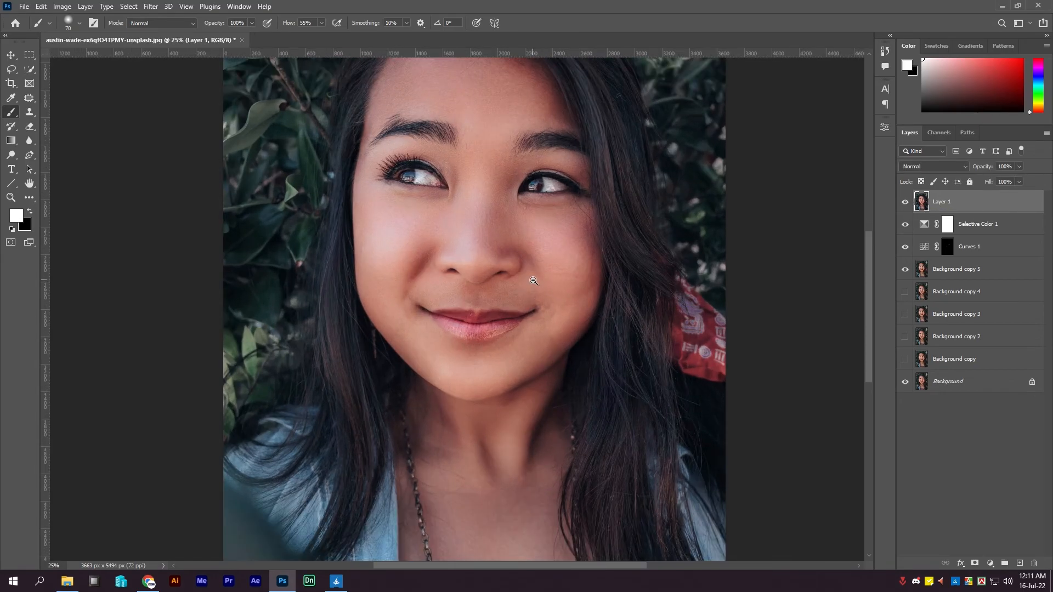
ctrl+alt+click(534, 280)
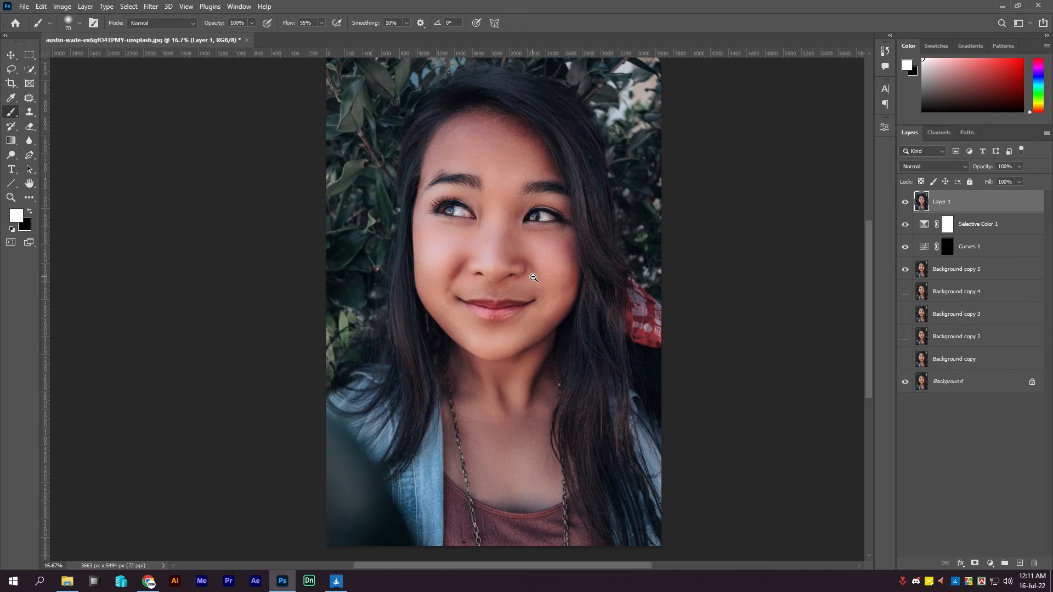
drag(905, 225, 905, 270)
click(904, 201)
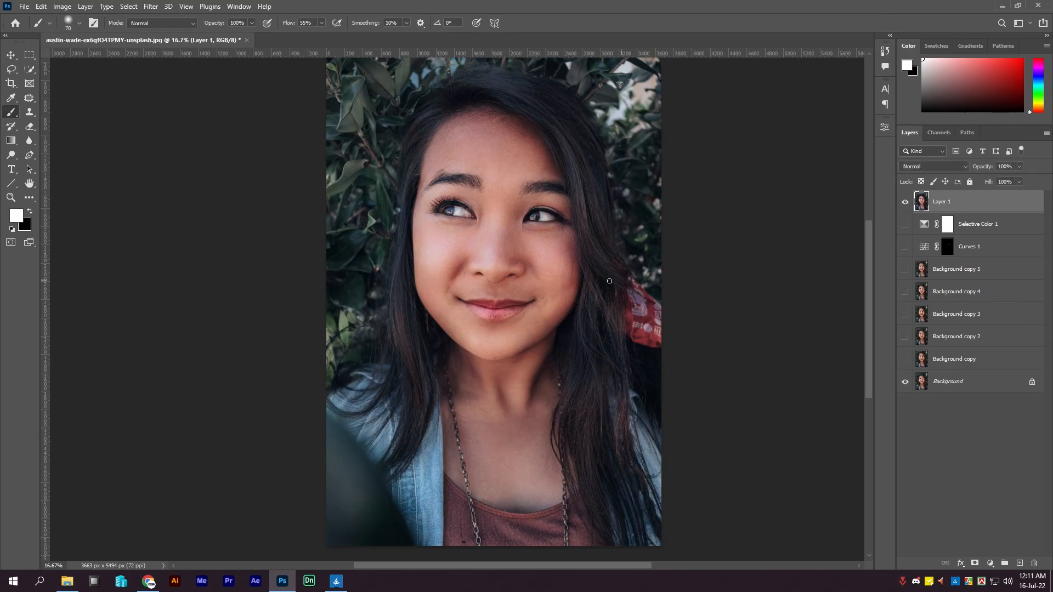